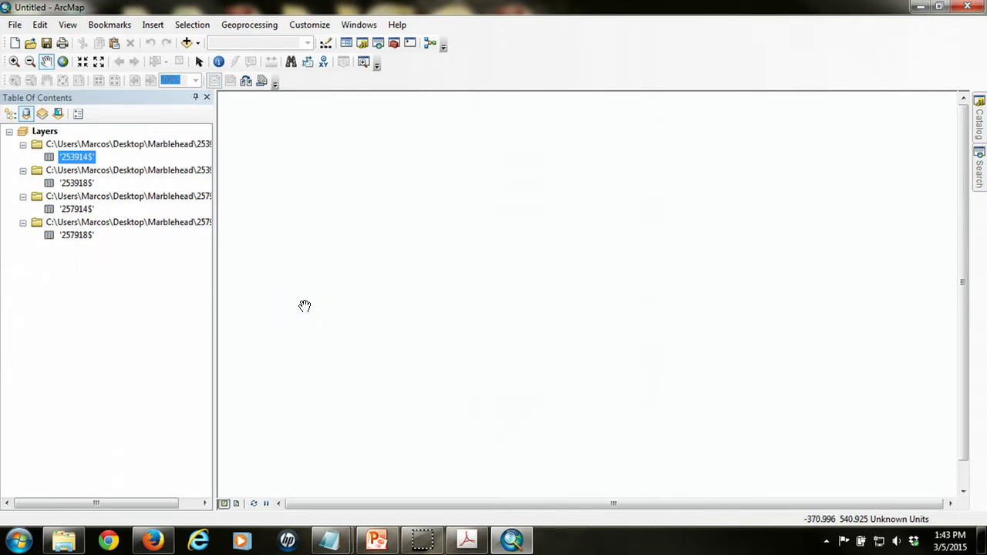
- Add the MarbleheadBndry feature class from Marblehead.mdb to the map
{"action": "left_click_drag", "start_coordinate": [305, 306], "coordinate": [822, 264]}
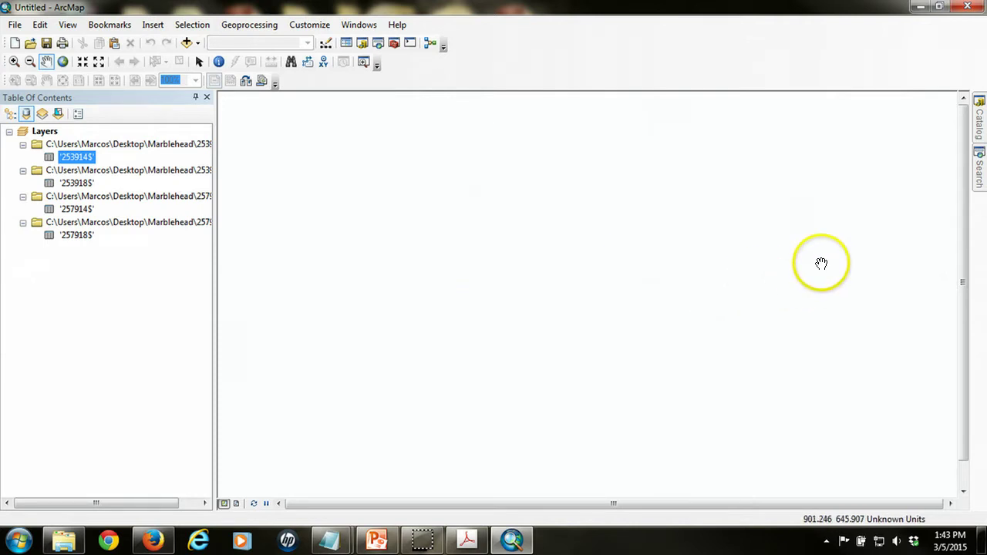
{"action": "left_click", "coordinate": [978, 119]}
{"action": "left_click", "coordinate": [790, 197]}
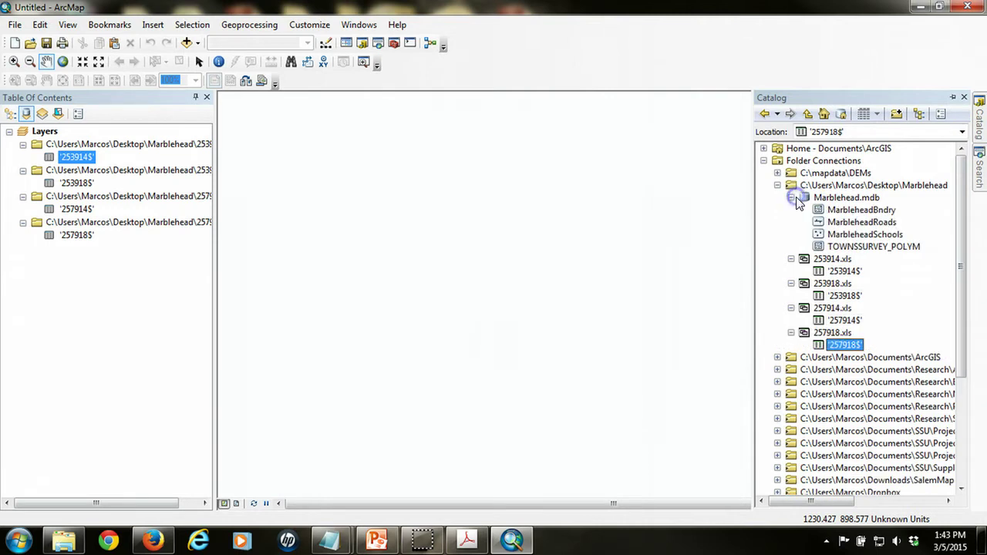
{"action": "left_click", "coordinate": [858, 208]}
{"action": "left_click", "coordinate": [864, 215]}
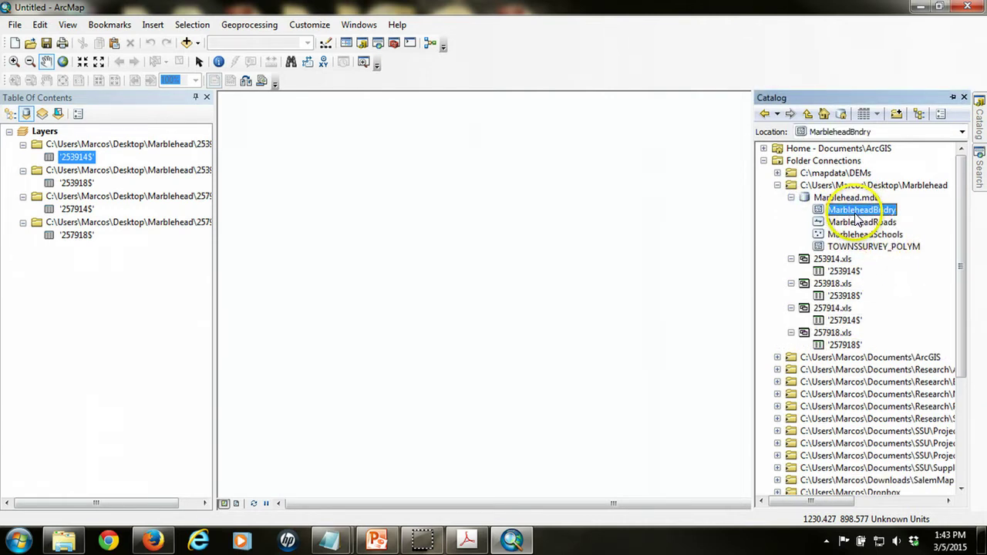
{"action": "left_click_drag", "start_coordinate": [864, 218], "coordinate": [552, 287]}
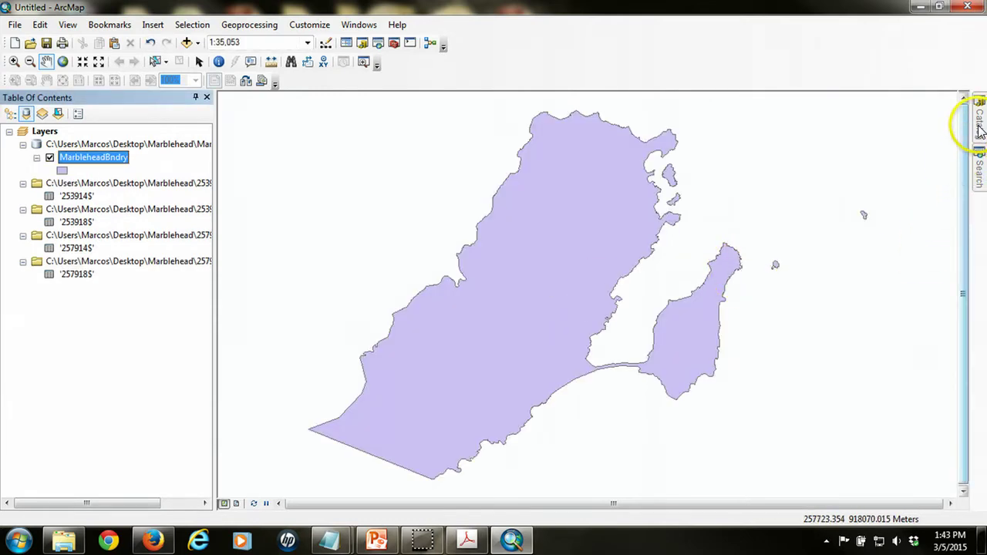
- Add the MarbleheadRoads and TOWNSSURVEY_POLYM feature classes to the map
{"action": "mouse_move", "coordinate": [980, 128]}
{"action": "left_click", "coordinate": [856, 224]}
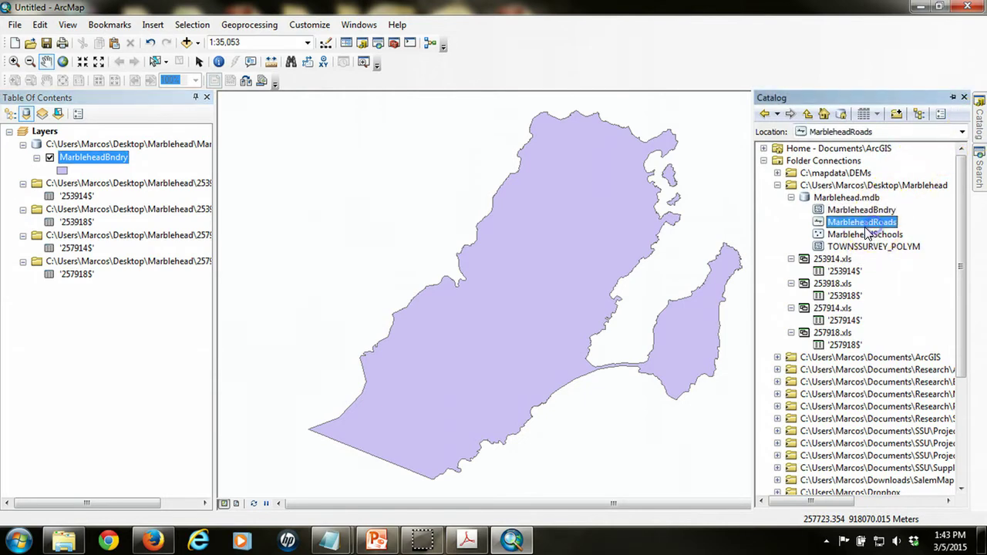
{"action": "left_click_drag", "start_coordinate": [854, 230], "coordinate": [611, 243]}
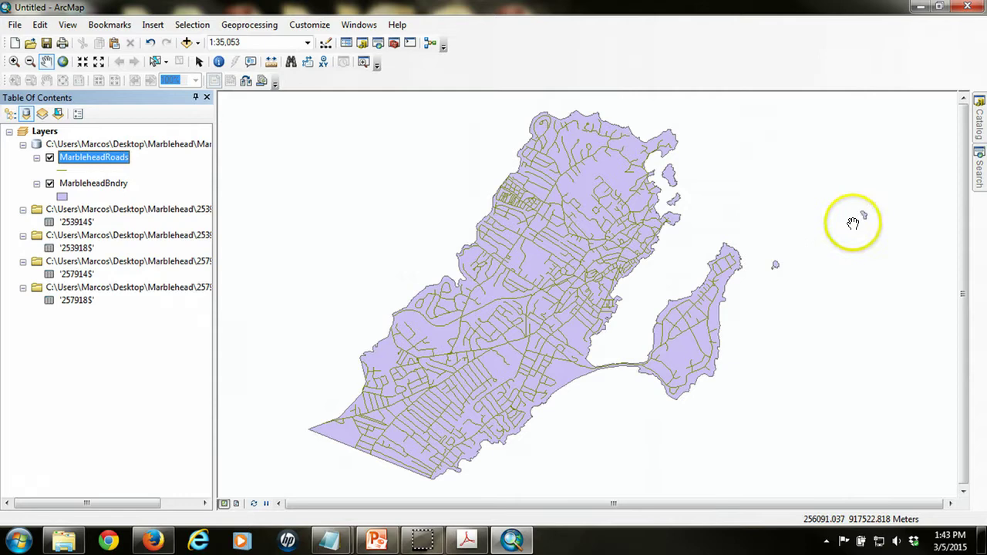
{"action": "left_click", "coordinate": [978, 123]}
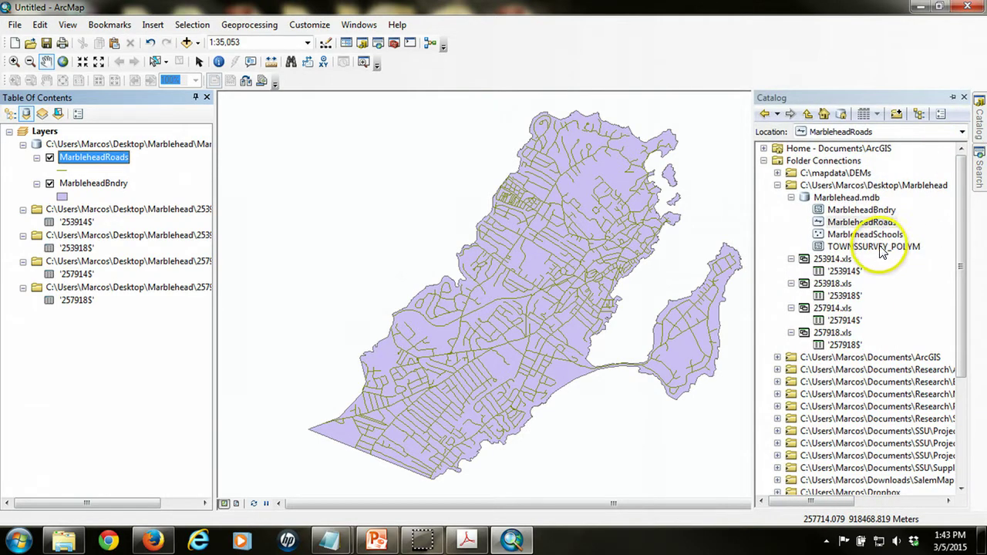
{"action": "left_click_drag", "start_coordinate": [874, 247], "coordinate": [677, 274]}
{"action": "left_click", "coordinate": [783, 249]}
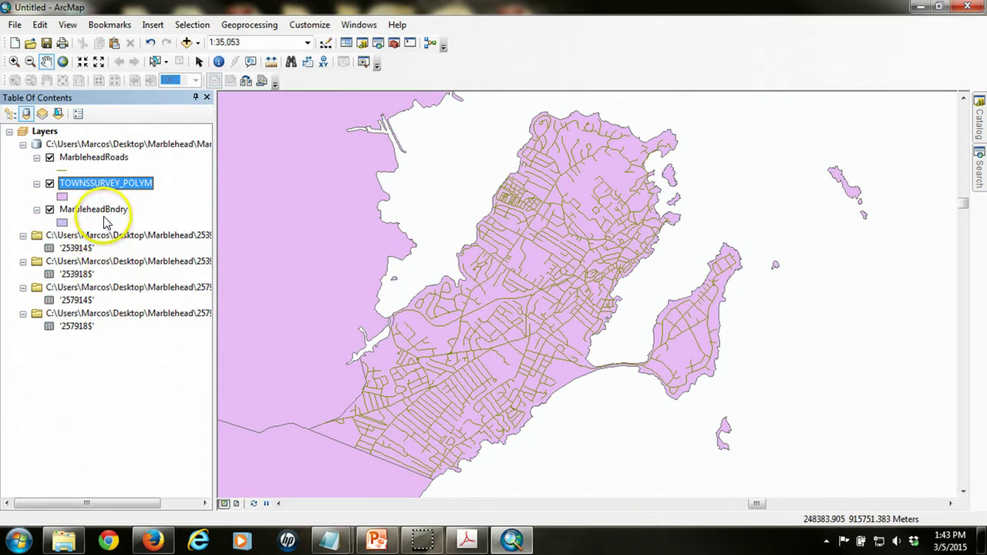
- Open Display XY Data for the '253914$' table from its context menu
{"action": "left_click", "coordinate": [77, 248]}
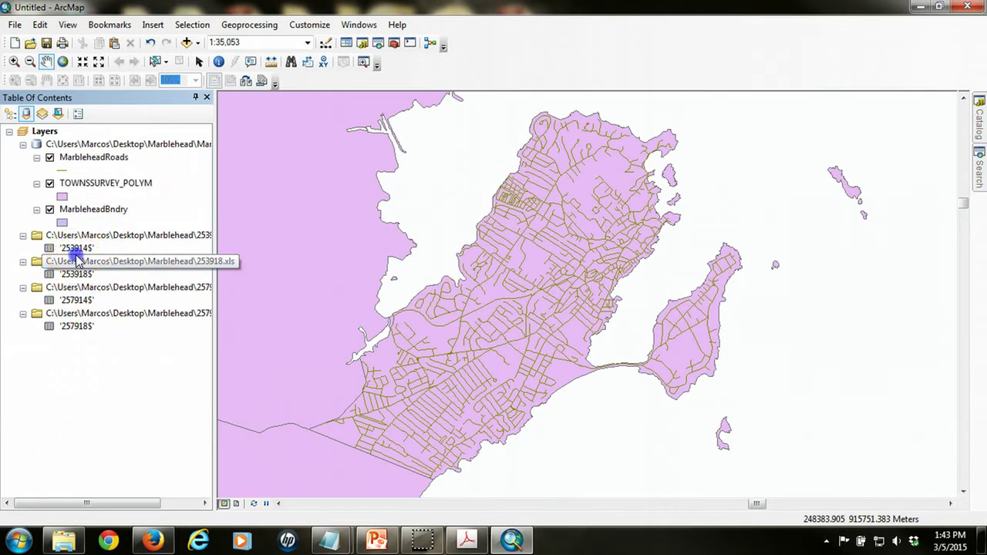
{"action": "right_click", "coordinate": [83, 251]}
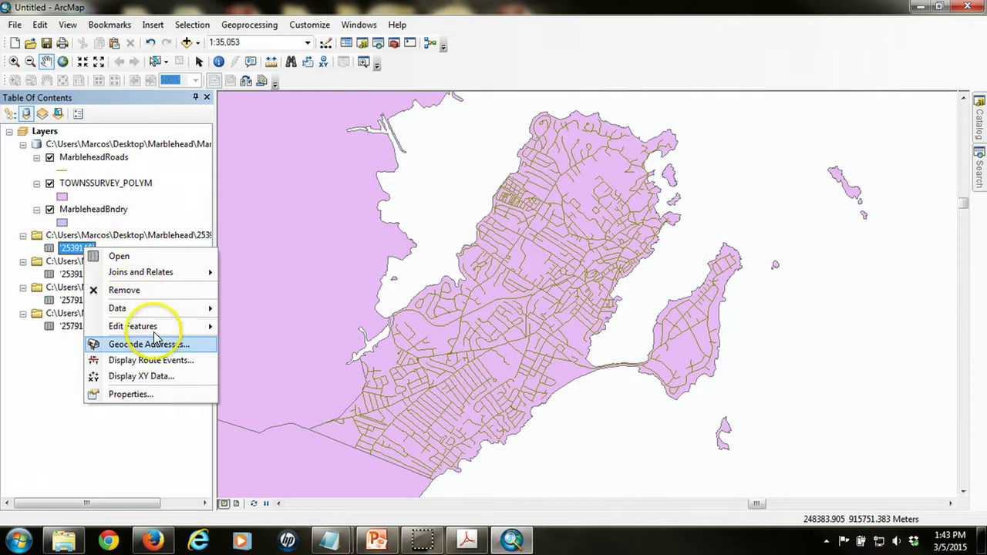
{"action": "left_click", "coordinate": [157, 378]}
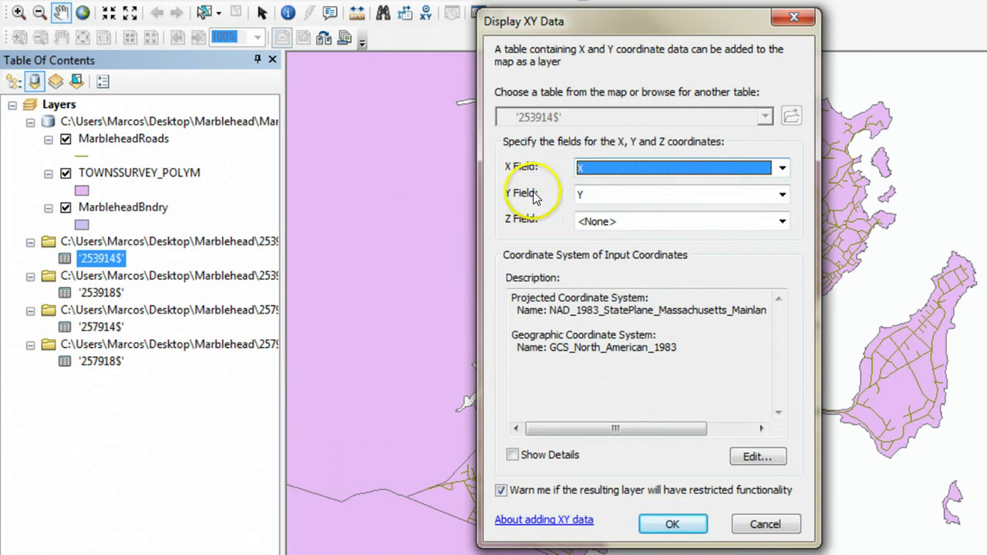
- Set Z as the Z field, review the coordinate system, and submit the '253914$' XY data
{"action": "left_click", "coordinate": [783, 221]}
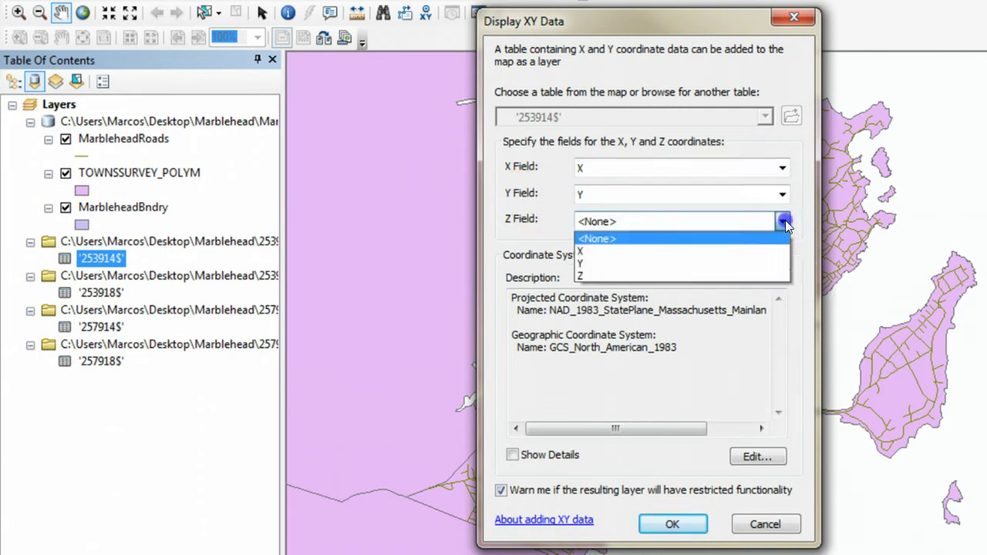
{"action": "left_click", "coordinate": [601, 276]}
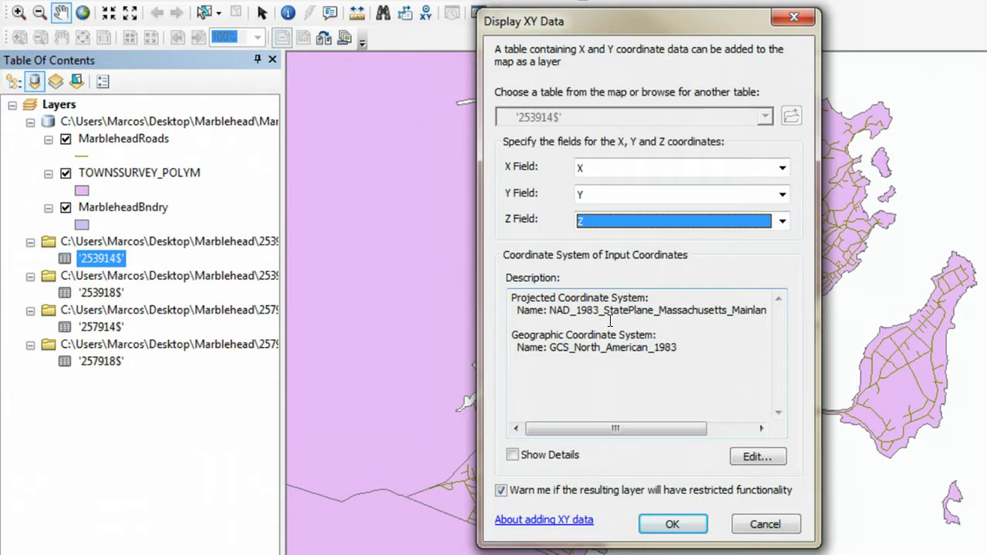
{"action": "left_click", "coordinate": [747, 455]}
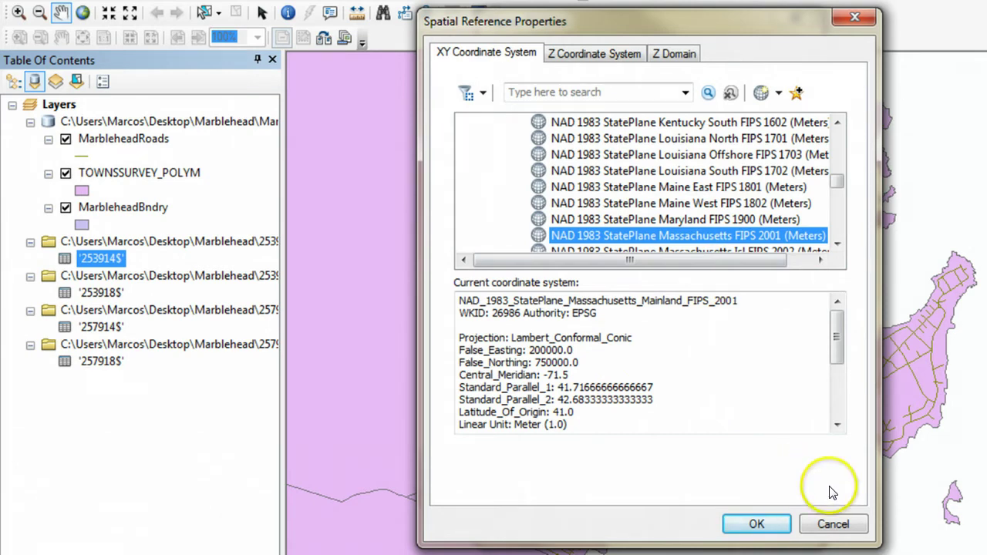
{"action": "left_click", "coordinate": [843, 525]}
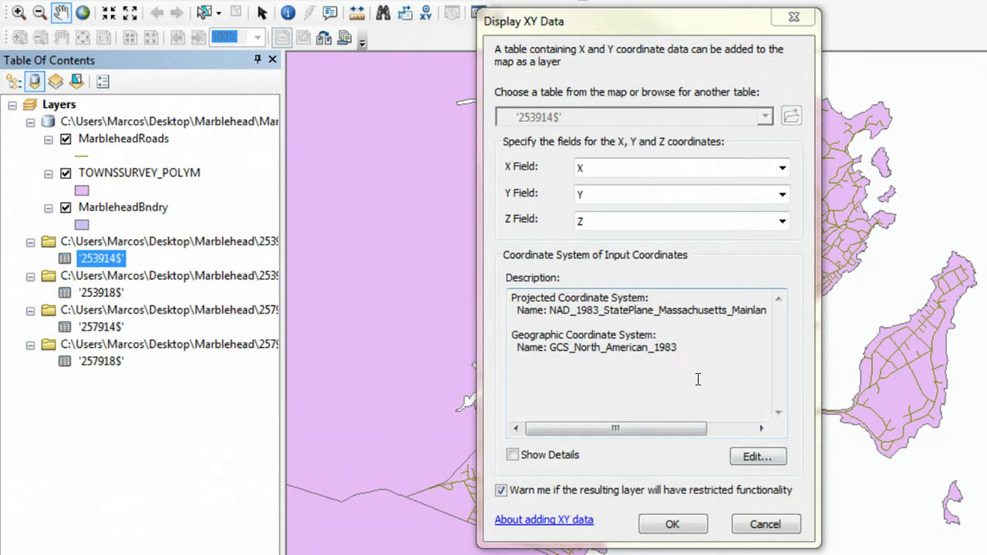
{"action": "left_click", "coordinate": [684, 349]}
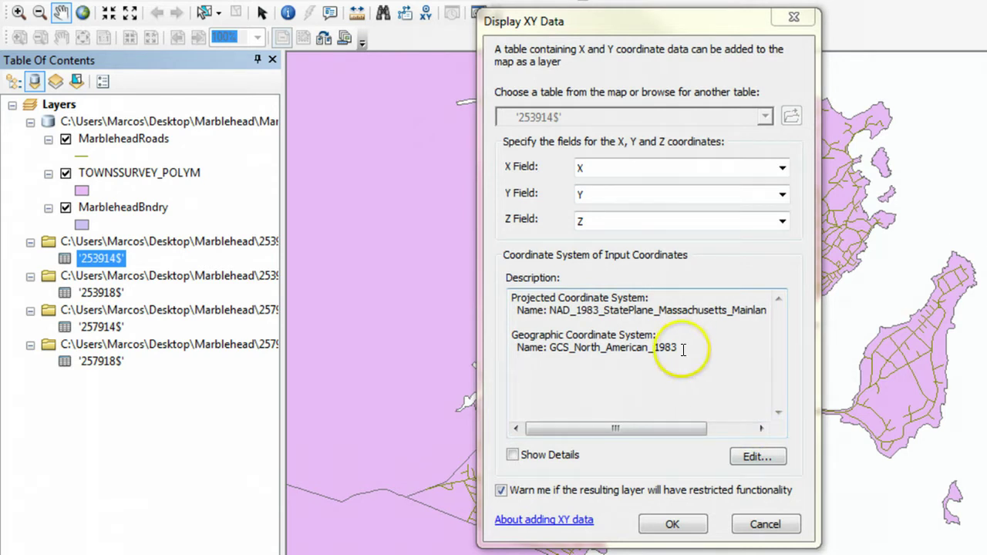
{"action": "left_click", "coordinate": [688, 402]}
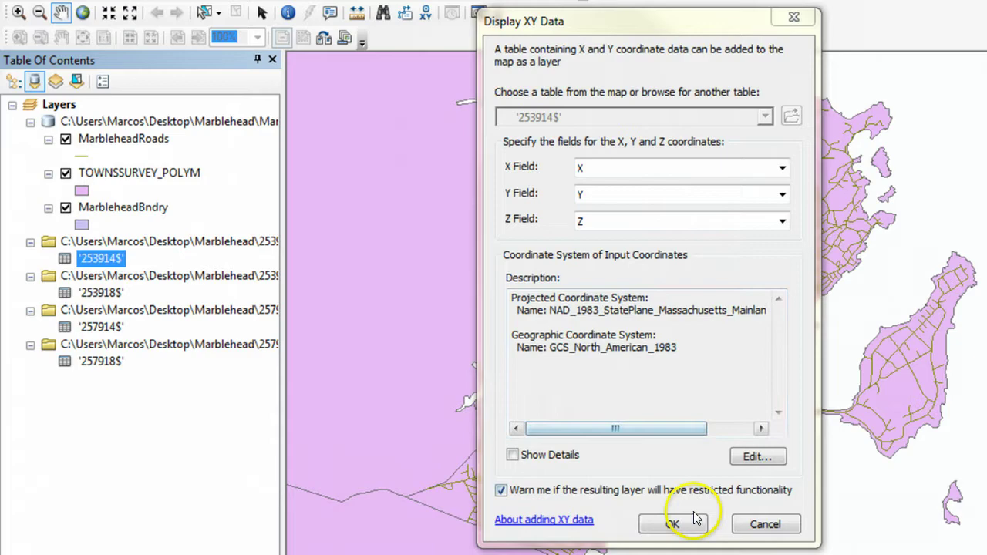
{"action": "left_click", "coordinate": [675, 525]}
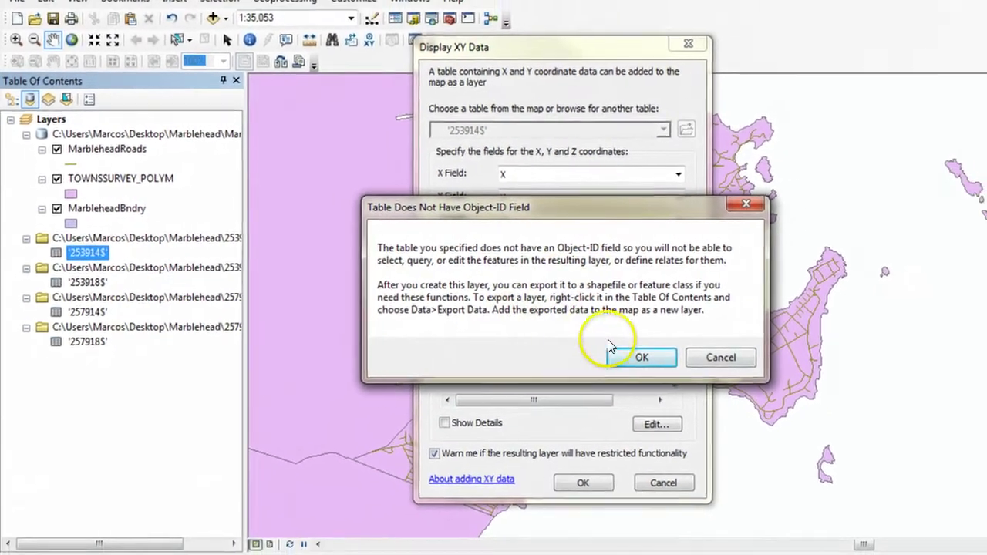
- Accept the missing Object-ID warning to add the '253914$' event layer
{"action": "left_click", "coordinate": [673, 364]}
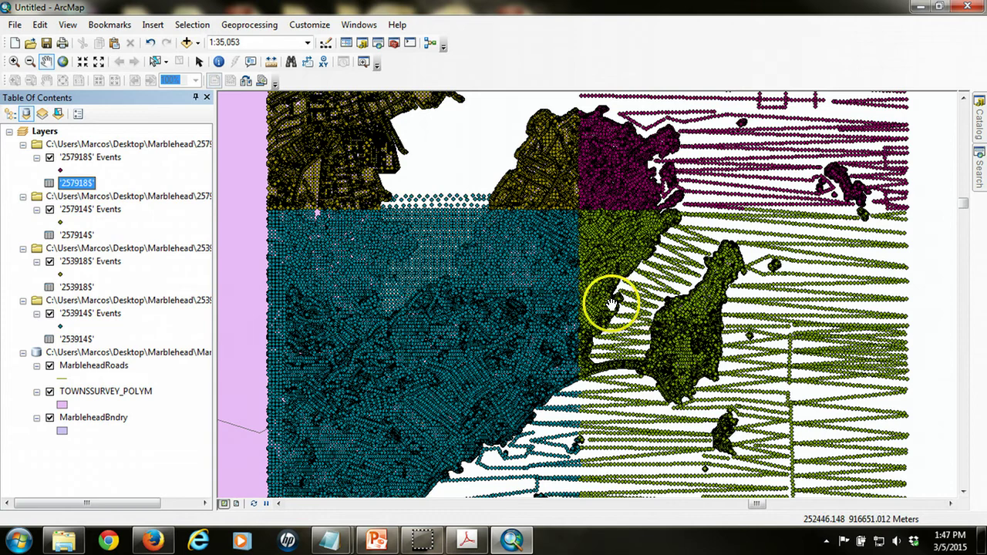
{"action": "left_click", "coordinate": [14, 62]}
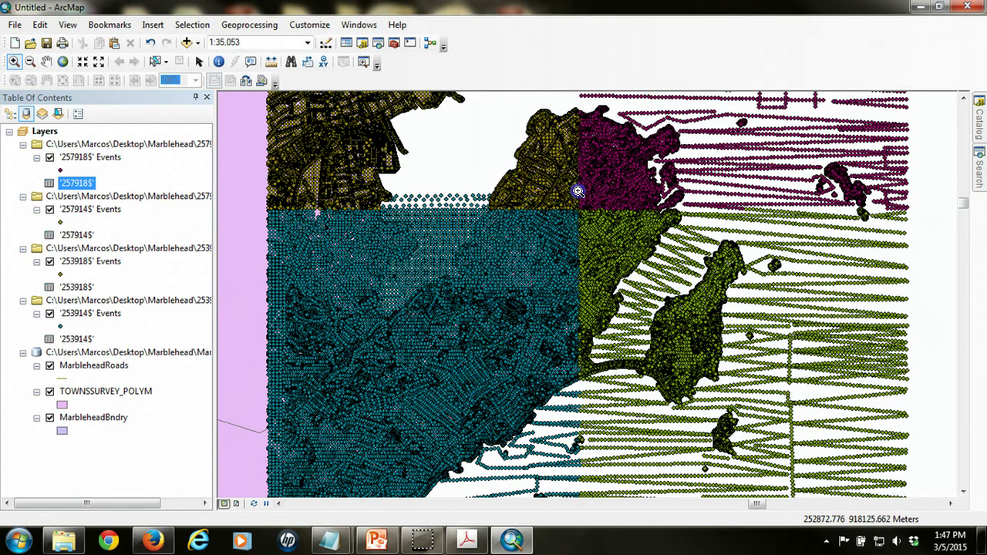
{"action": "left_click_drag", "start_coordinate": [548, 168], "coordinate": [595, 204]}
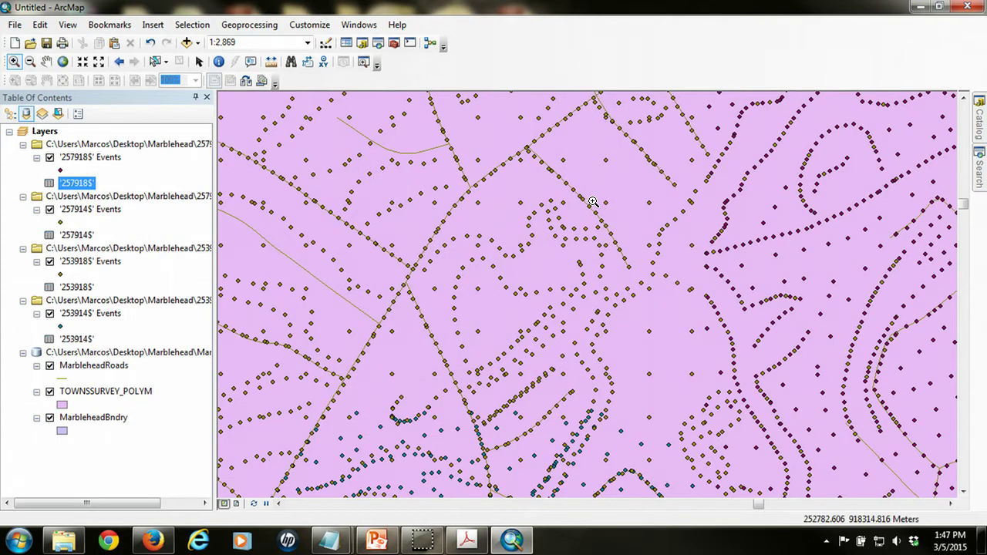
{"action": "left_click_drag", "start_coordinate": [707, 345], "coordinate": [716, 307]}
{"action": "left_click", "coordinate": [671, 352]}
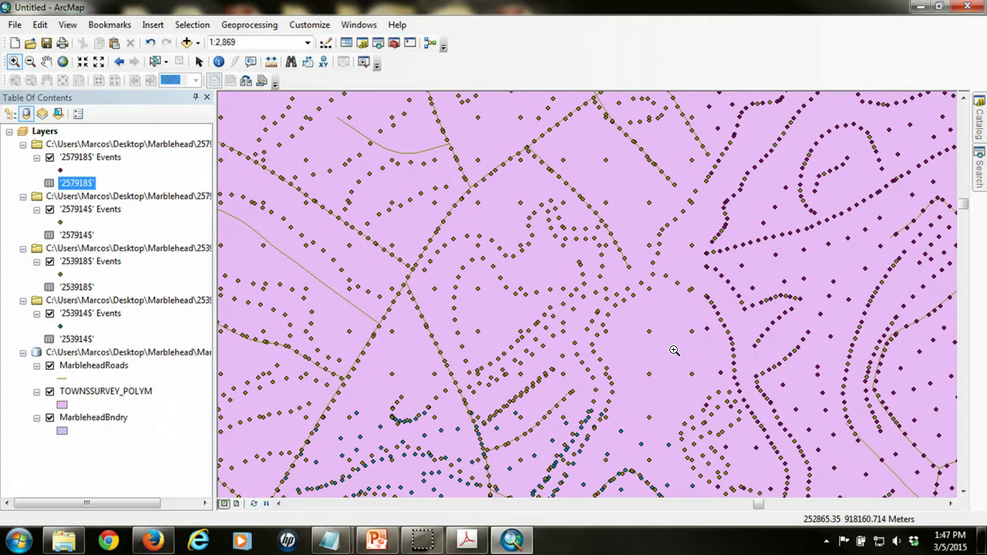
{"action": "left_click", "coordinate": [674, 347]}
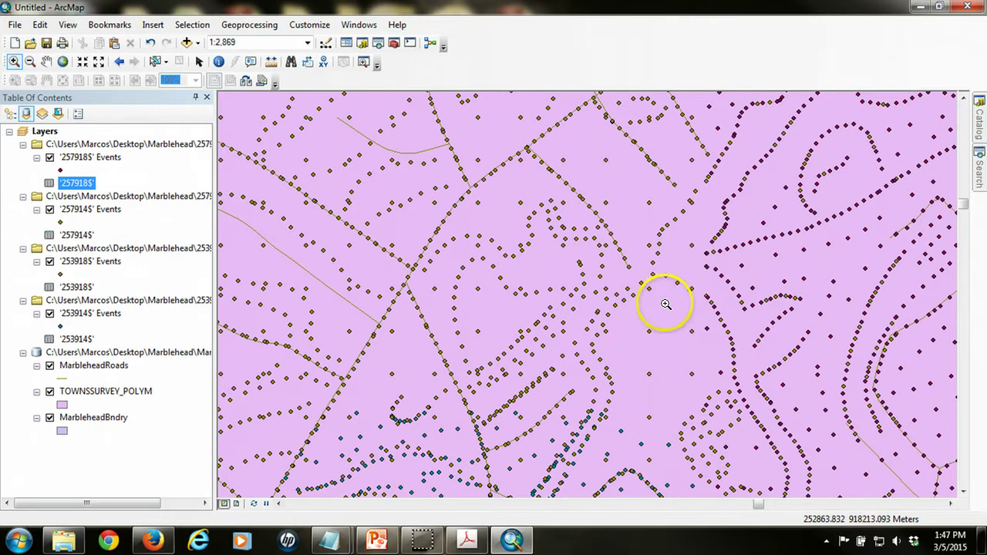
{"action": "left_click", "coordinate": [681, 352]}
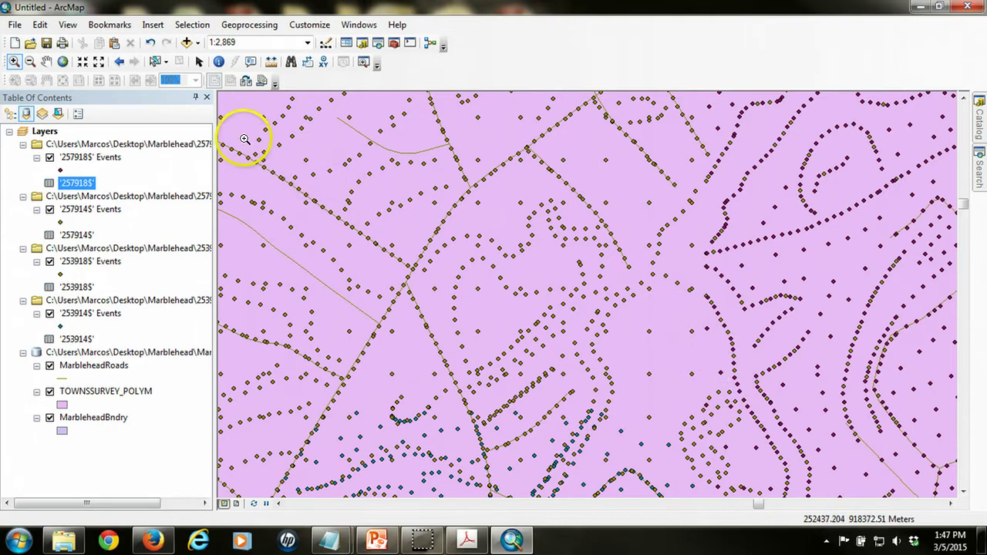
{"action": "left_click", "coordinate": [120, 63]}
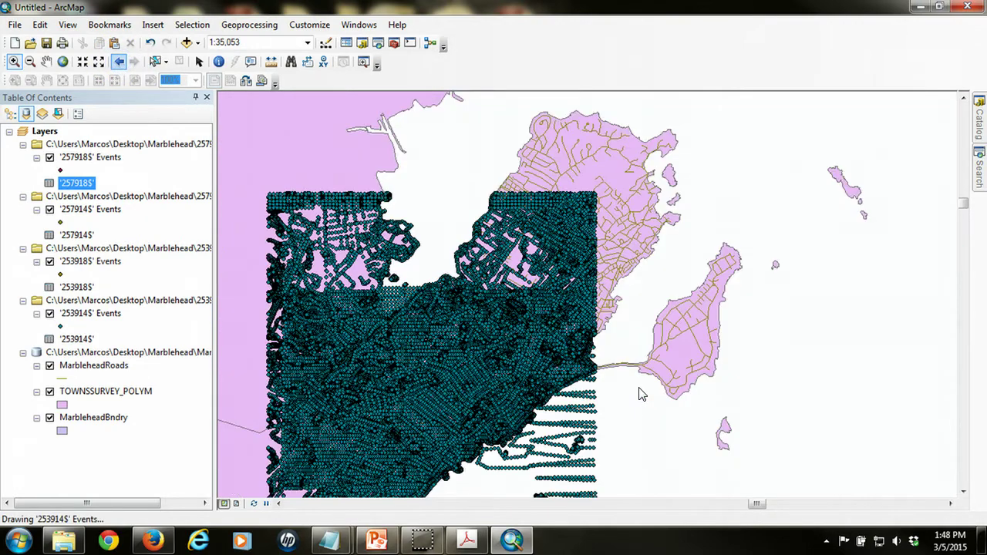
- Bring up the Geoprocessing menu from the main menu bar
{"action": "left_click", "coordinate": [780, 318]}
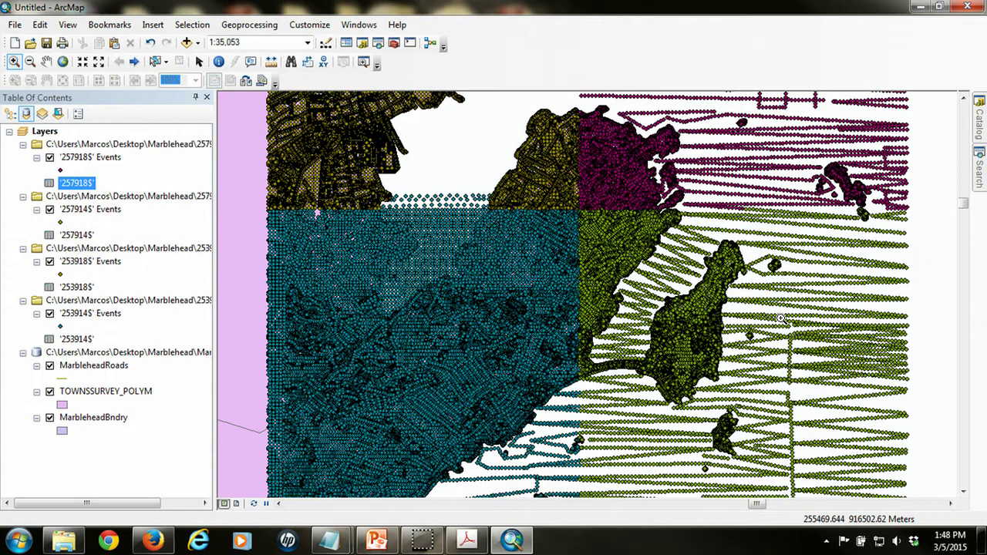
{"action": "left_click", "coordinate": [747, 314]}
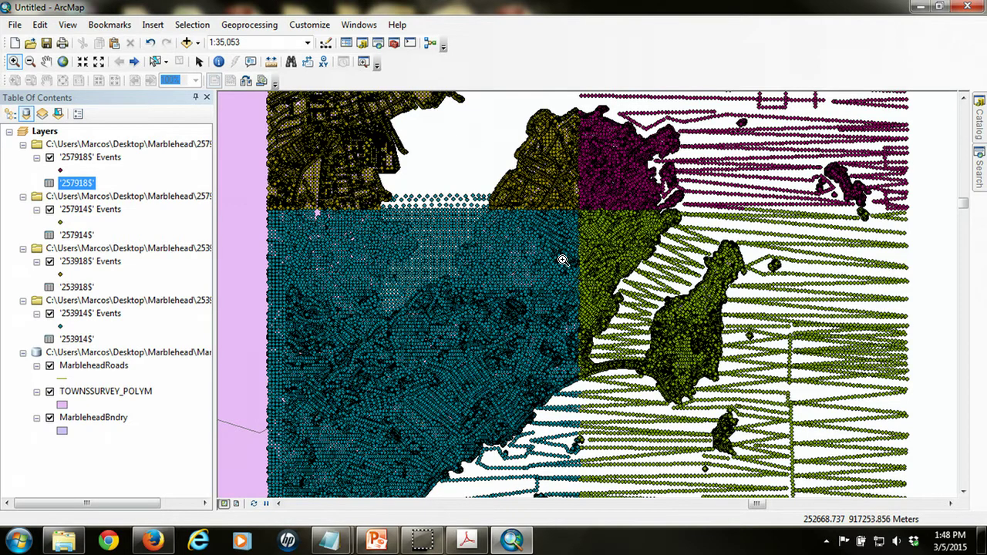
{"action": "left_click_drag", "start_coordinate": [539, 224], "coordinate": [544, 240]}
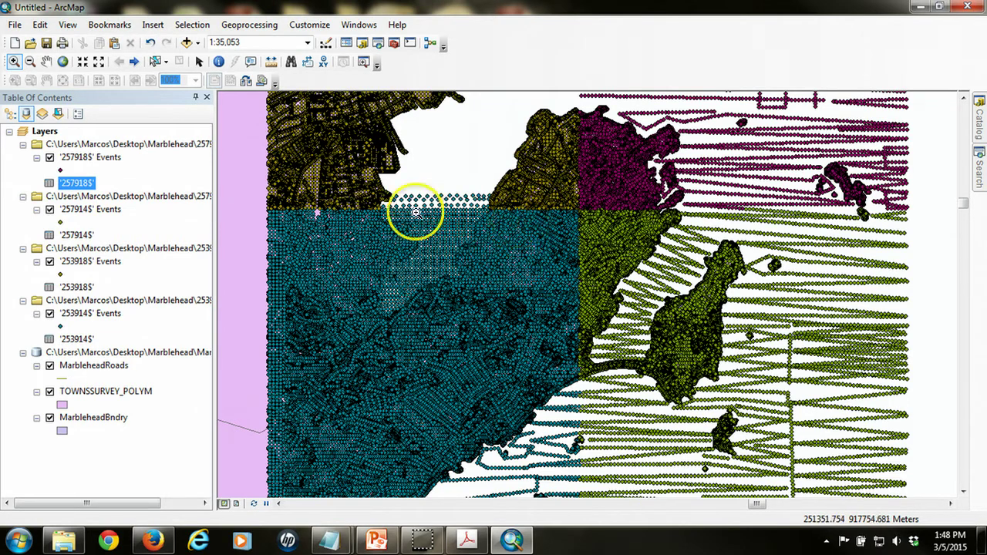
{"action": "left_click", "coordinate": [249, 25]}
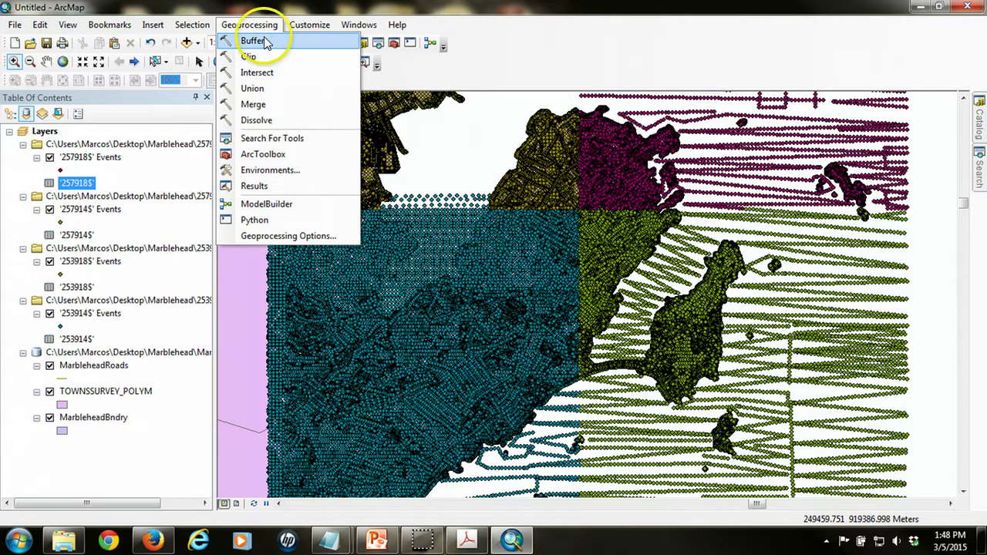
- In Environment Settings, set the Current Workspace to Desktop\Marblehead\Marblehead.mdb
{"action": "left_click", "coordinate": [272, 170]}
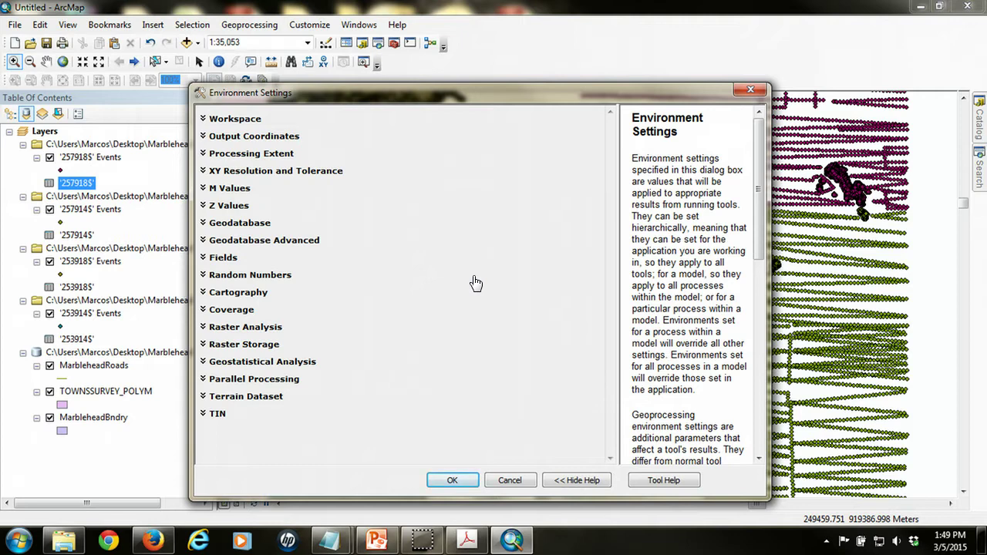
{"action": "left_click", "coordinate": [235, 120]}
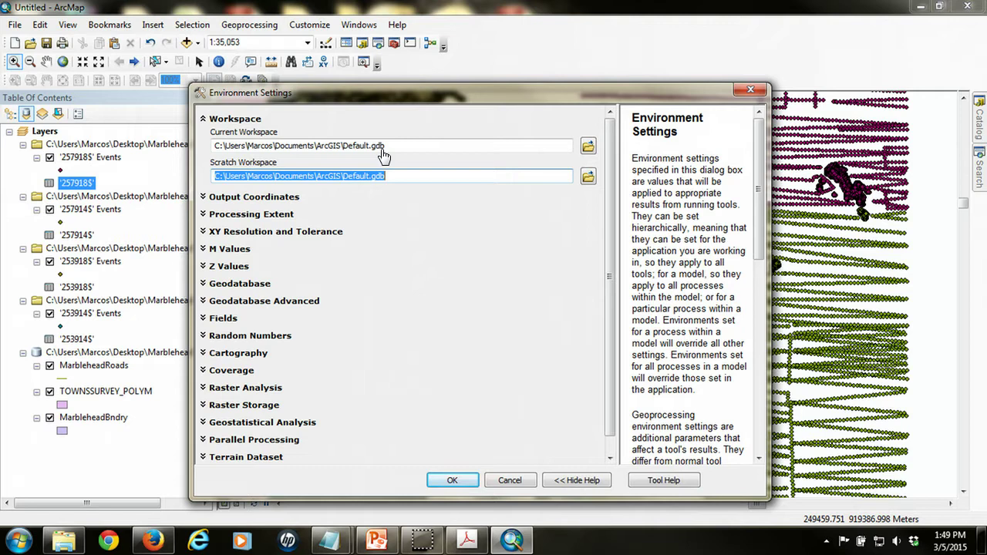
{"action": "left_click", "coordinate": [588, 147]}
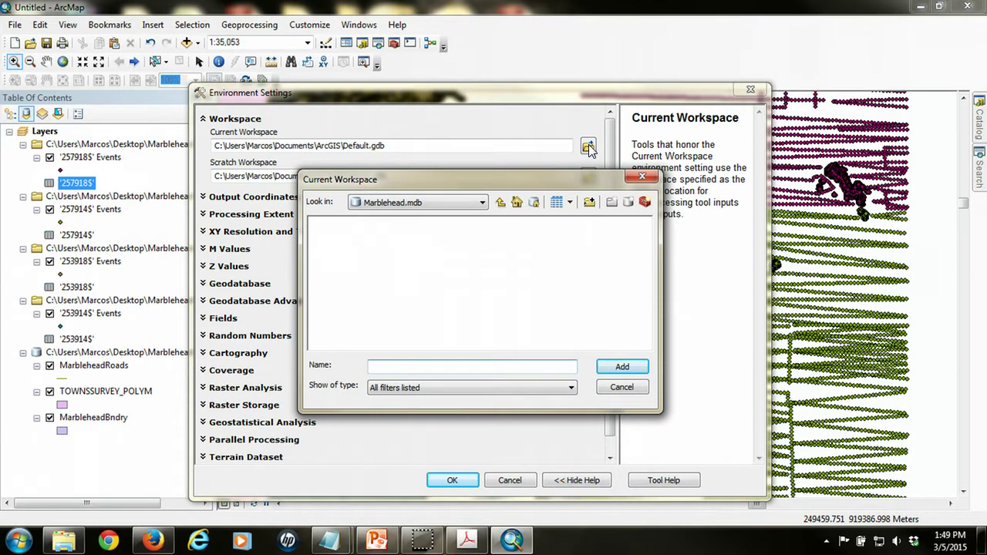
{"action": "left_click", "coordinate": [500, 203]}
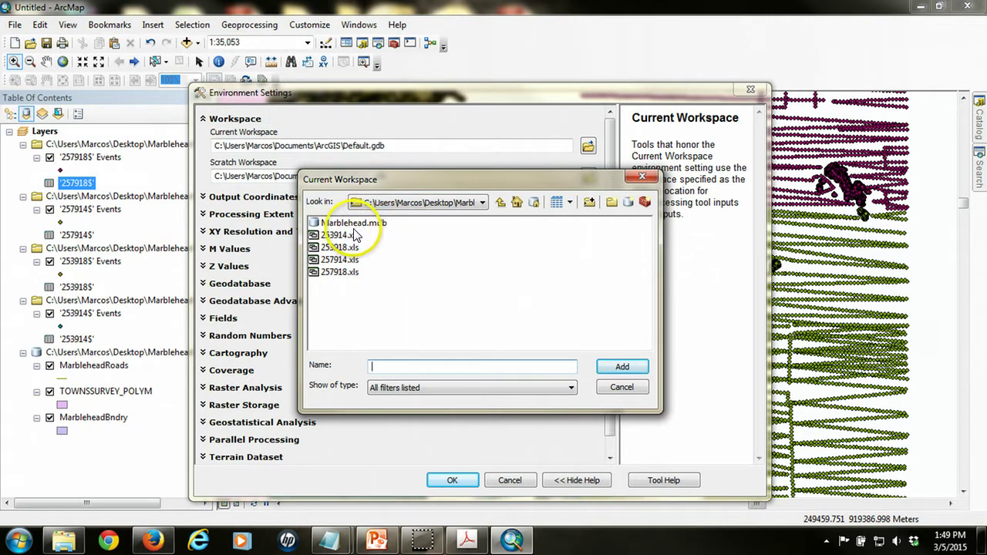
{"action": "left_click", "coordinate": [372, 224]}
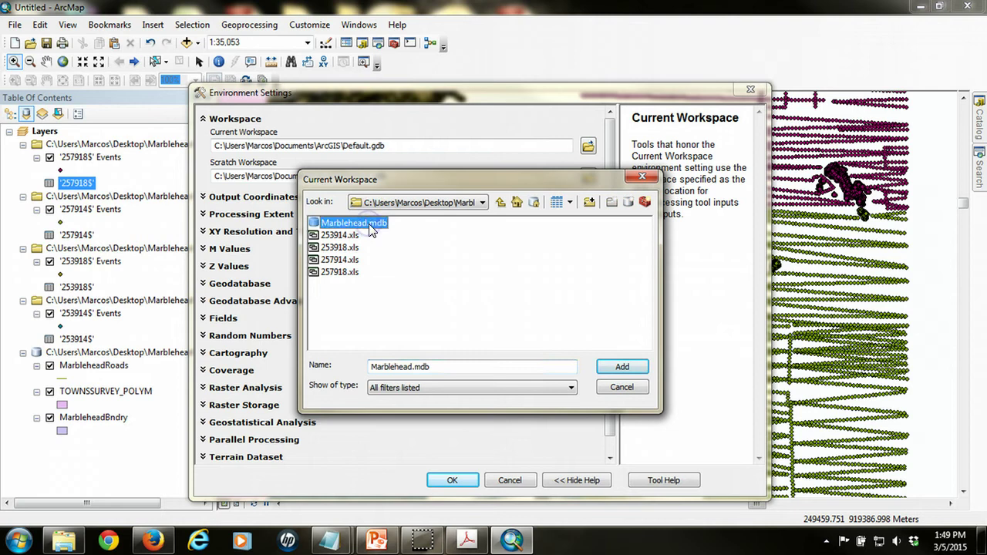
{"action": "left_click", "coordinate": [622, 367]}
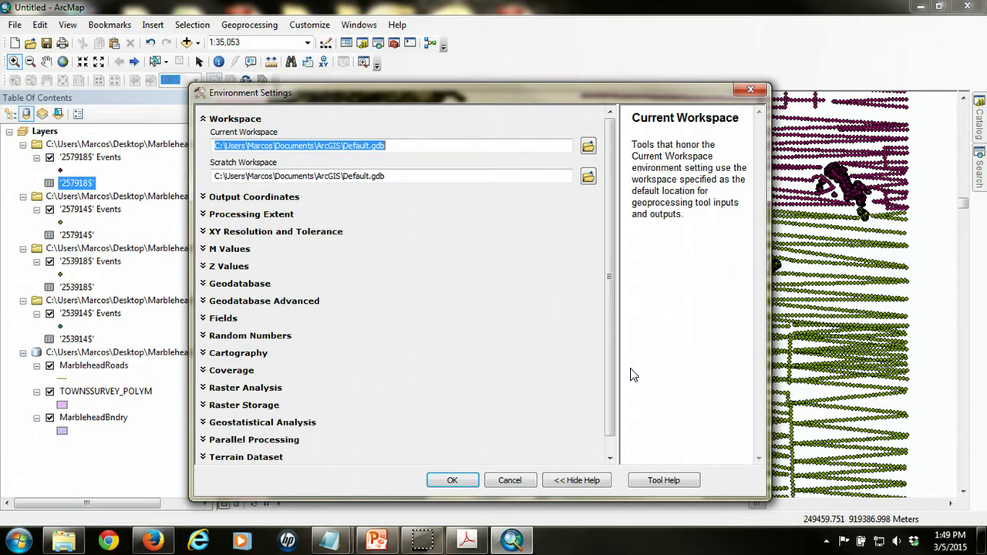
{"action": "left_click", "coordinate": [513, 268]}
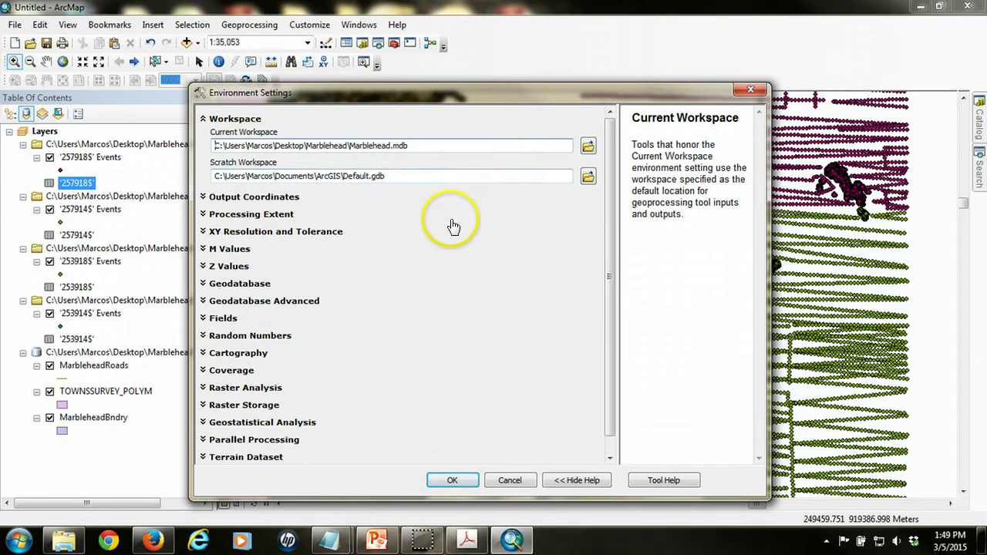
- Set the Scratch Workspace to Marblehead.mdb as well
{"action": "left_click", "coordinate": [590, 179]}
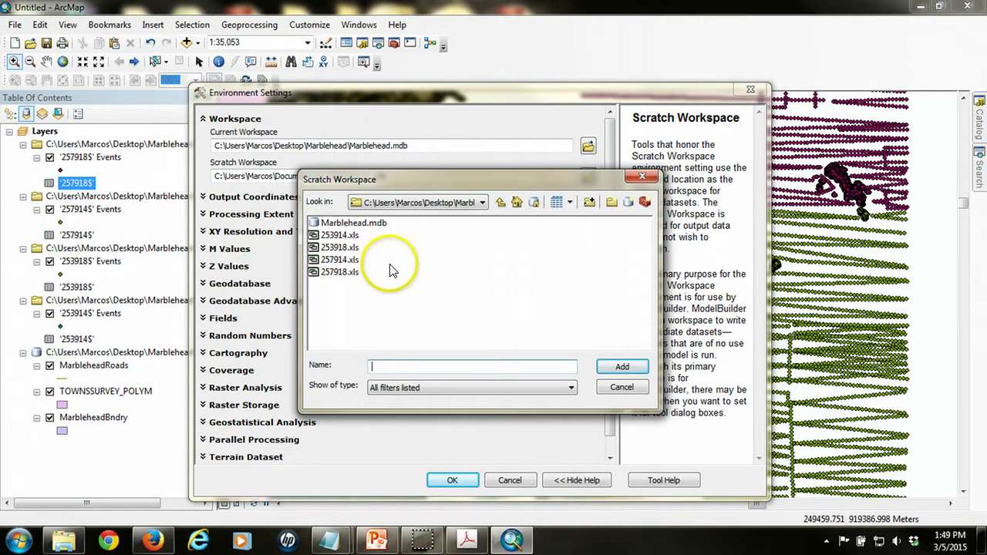
{"action": "left_click", "coordinate": [353, 223]}
{"action": "left_click", "coordinate": [623, 367]}
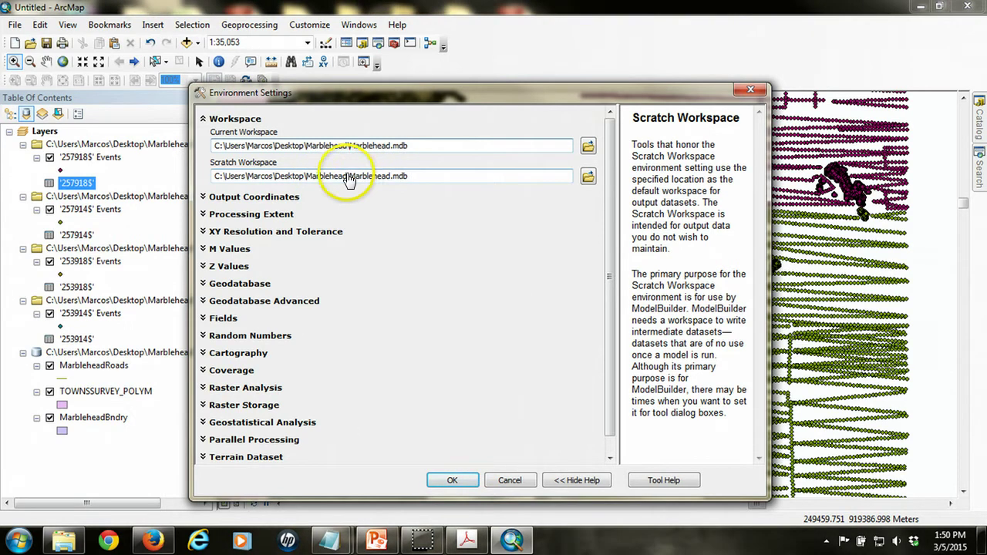
{"action": "left_click_drag", "start_coordinate": [564, 280], "coordinate": [502, 283]}
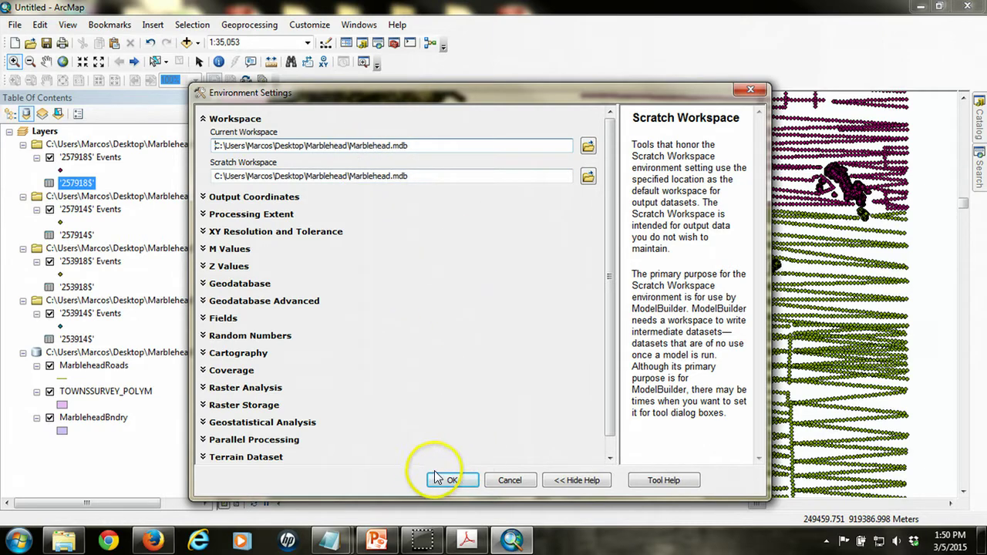
- Apply the workspace settings and open ArcToolbox beside the map
{"action": "left_click", "coordinate": [461, 480]}
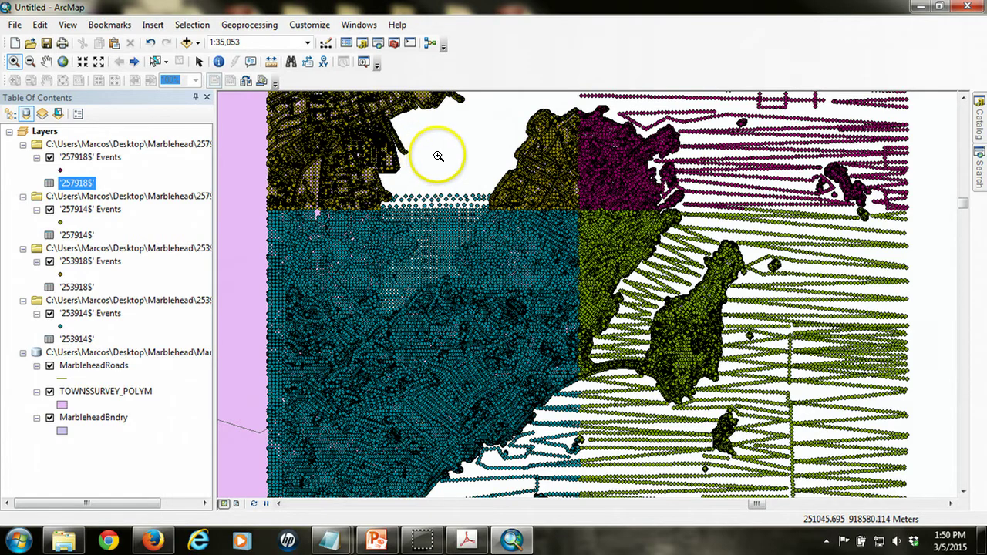
{"action": "left_click", "coordinate": [394, 44]}
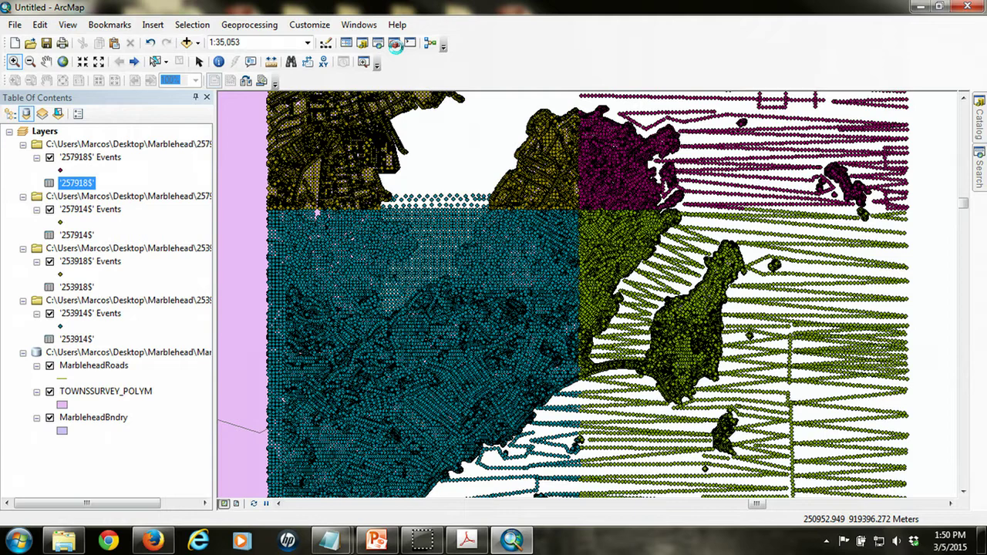
{"action": "left_click", "coordinate": [394, 44]}
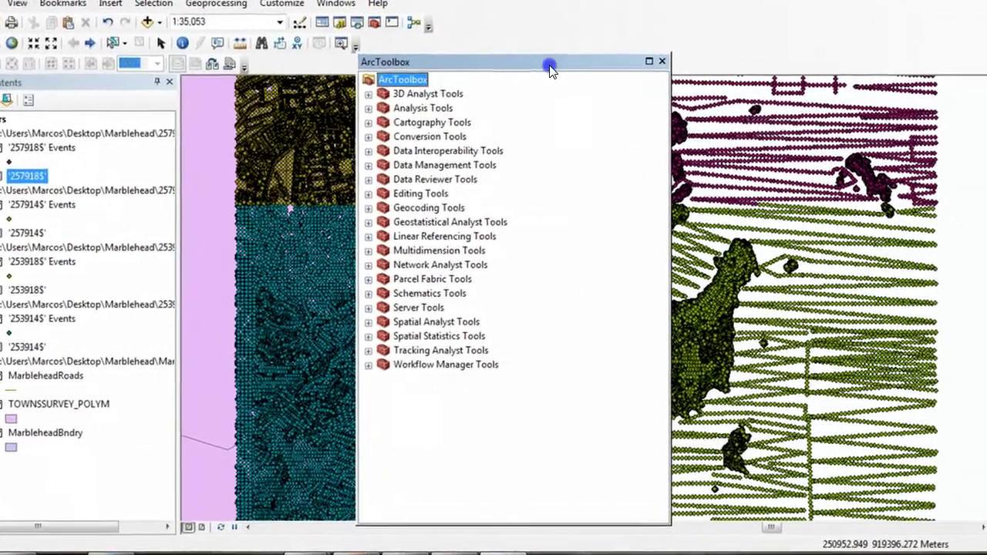
{"action": "left_click_drag", "start_coordinate": [551, 70], "coordinate": [771, 51]}
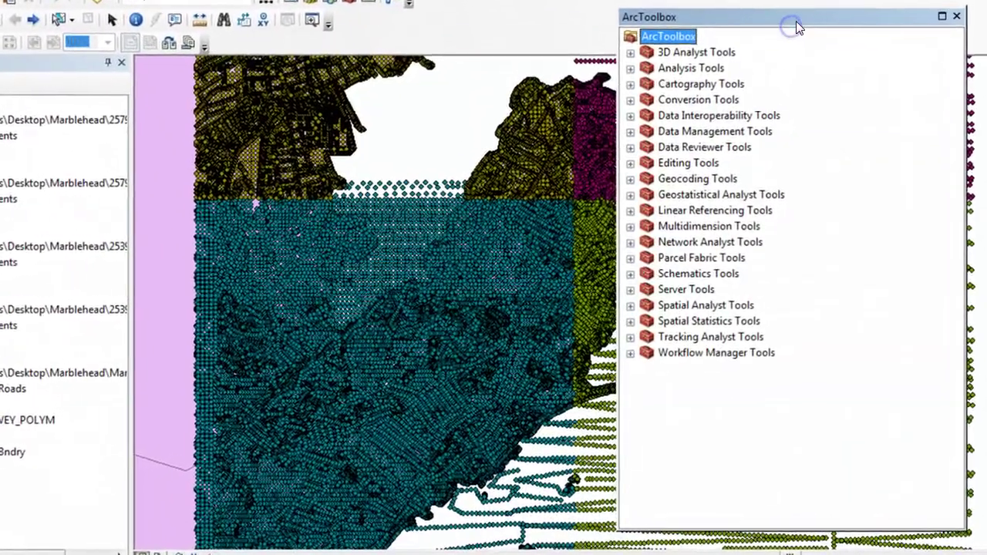
{"action": "left_click_drag", "start_coordinate": [796, 20], "coordinate": [805, 22]}
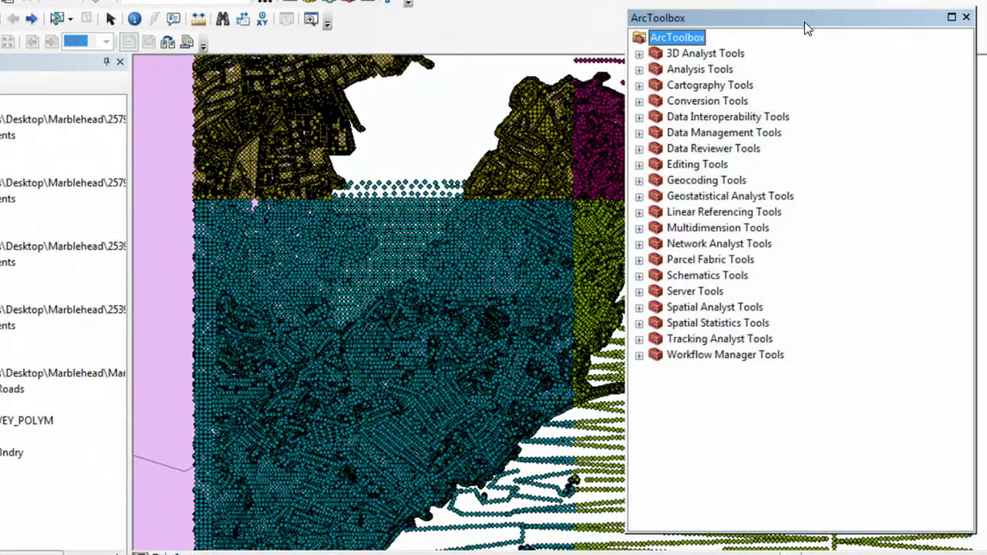
- Expand Data Management Tools > General and select the Merge tool
{"action": "left_click", "coordinate": [862, 202]}
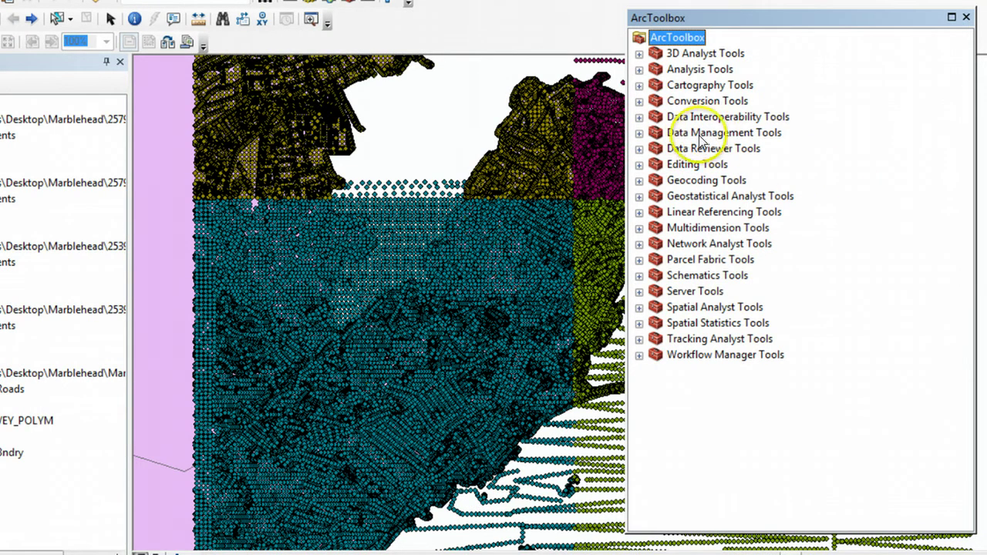
{"action": "left_click", "coordinate": [640, 134]}
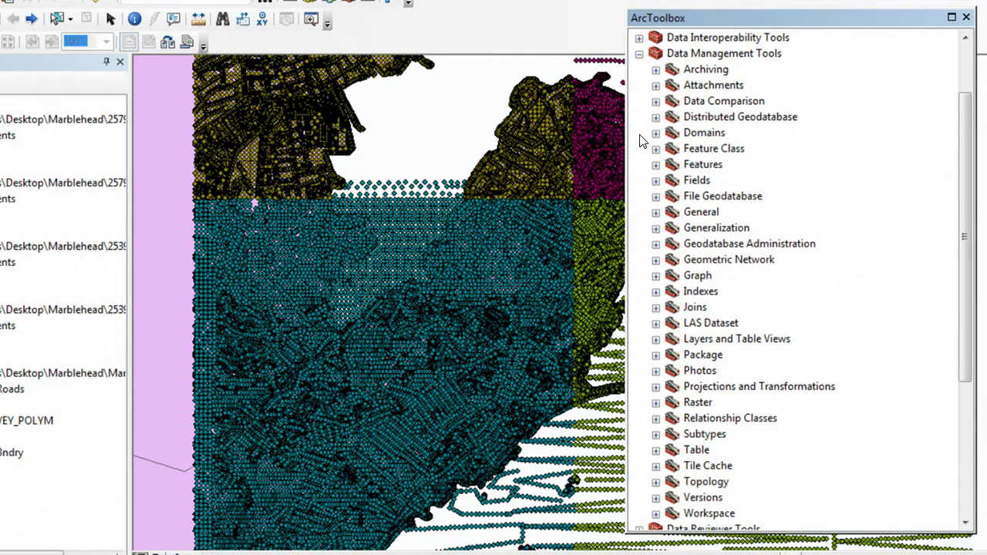
{"action": "left_click", "coordinate": [657, 213]}
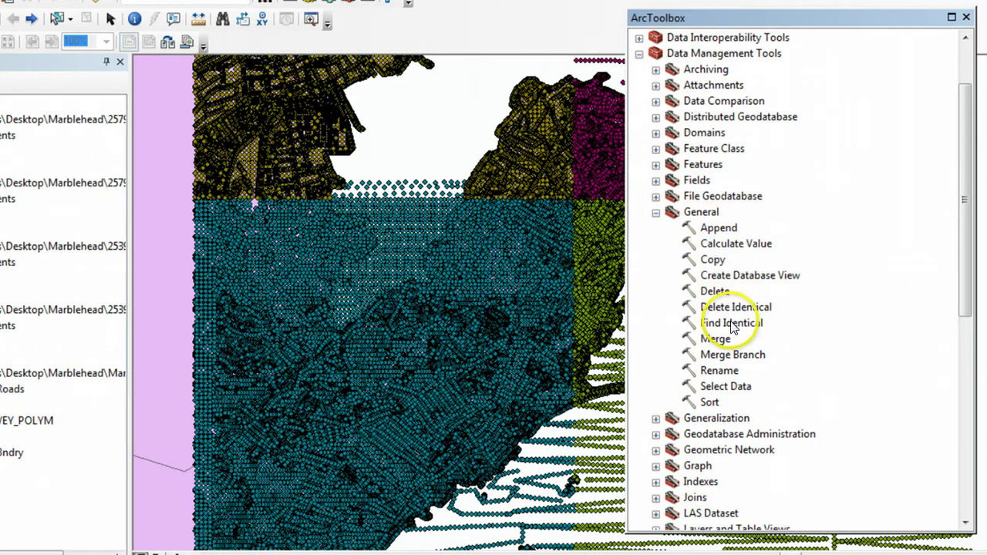
{"action": "left_click", "coordinate": [715, 341]}
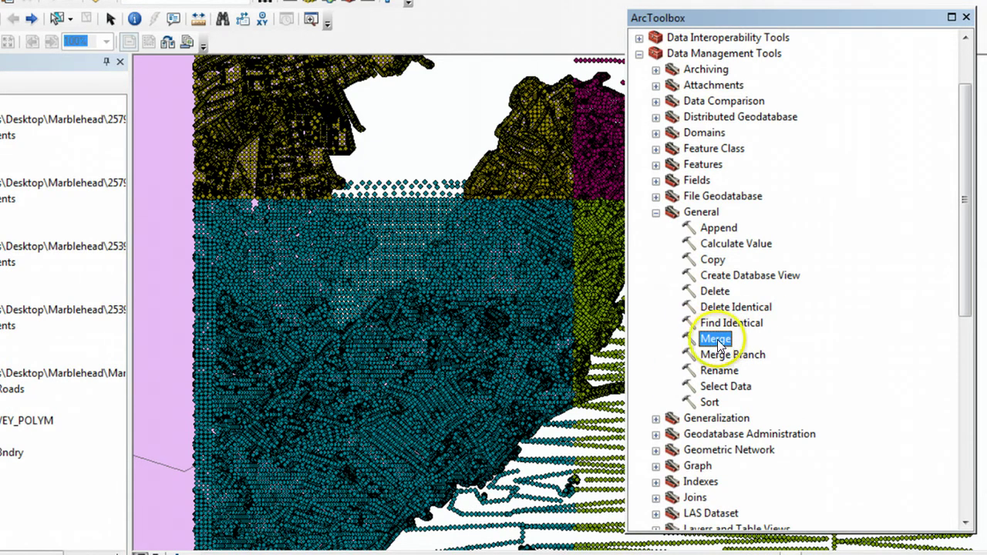
- Add the '257918$', '257914$', '253918$' and '253914$' Events layers as Merge inputs
{"action": "double_click", "coordinate": [717, 341]}
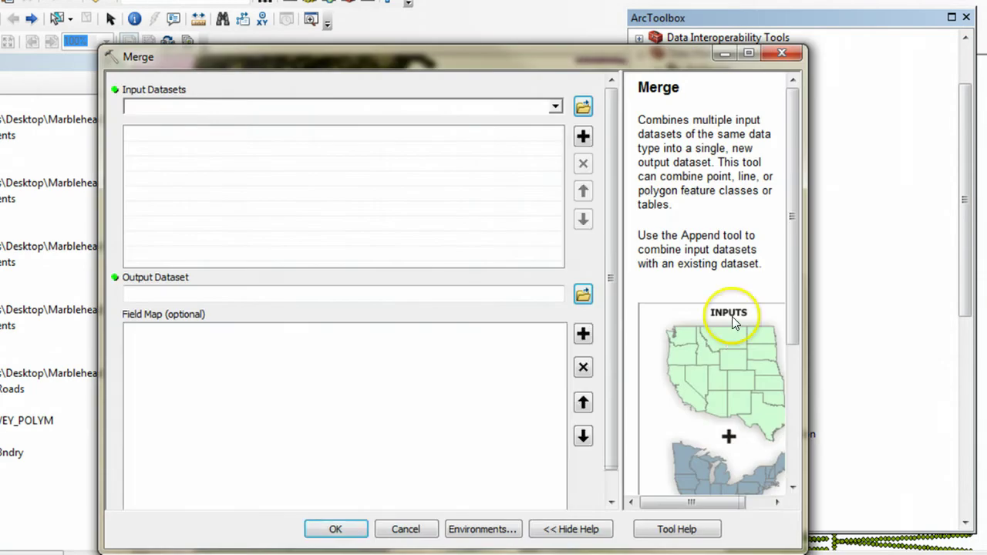
{"action": "left_click_drag", "start_coordinate": [547, 59], "coordinate": [716, 16]}
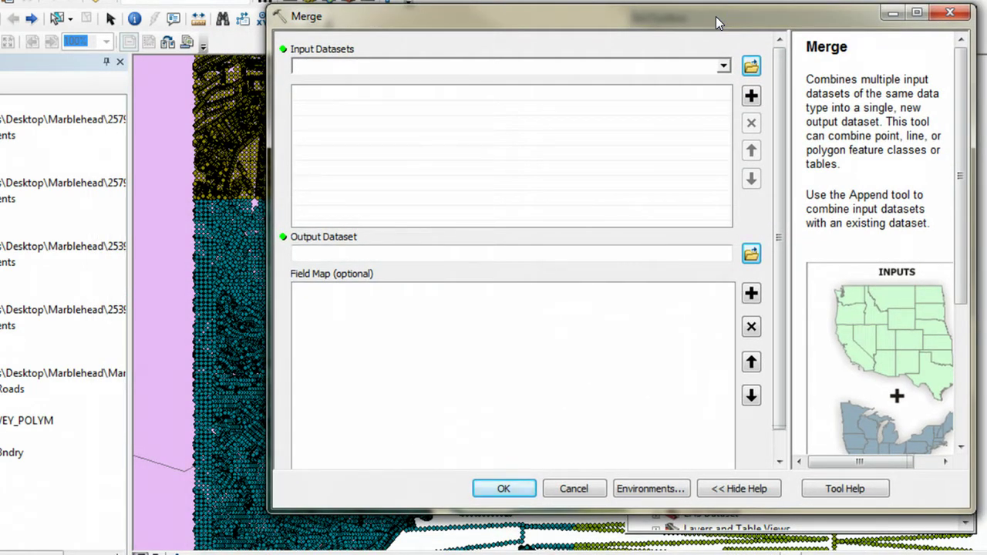
{"action": "left_click", "coordinate": [724, 68]}
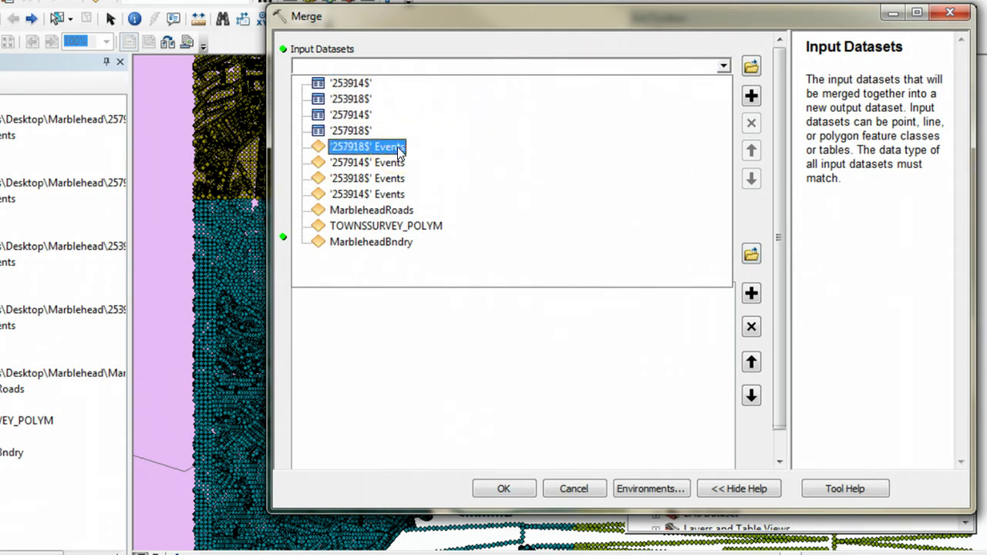
{"action": "left_click", "coordinate": [378, 147]}
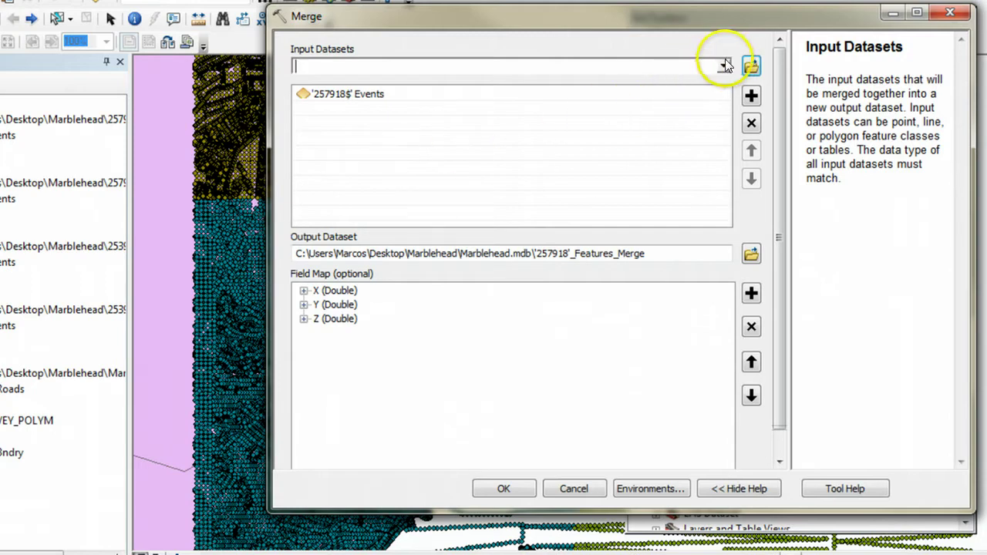
{"action": "left_click", "coordinate": [724, 66]}
{"action": "left_click", "coordinate": [380, 166]}
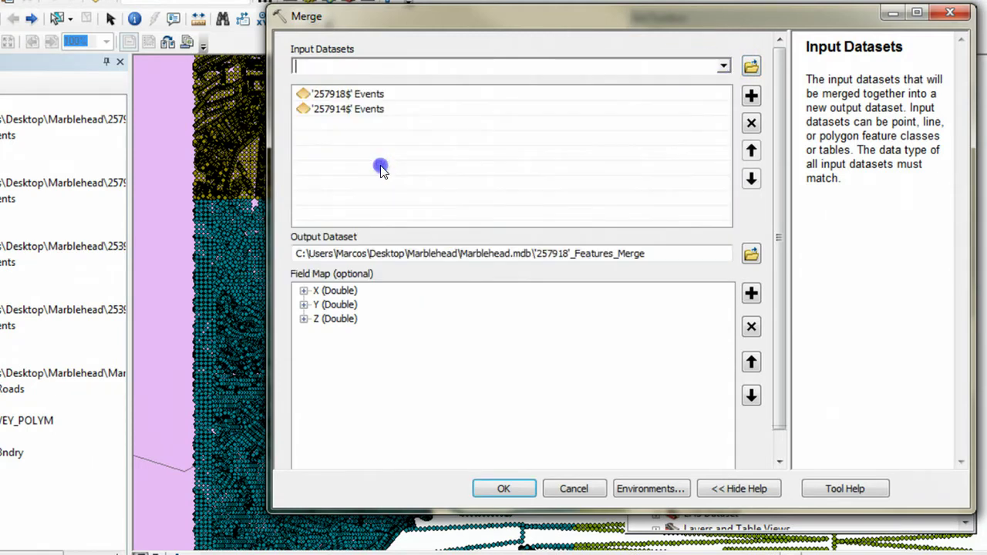
{"action": "left_click", "coordinate": [724, 65]}
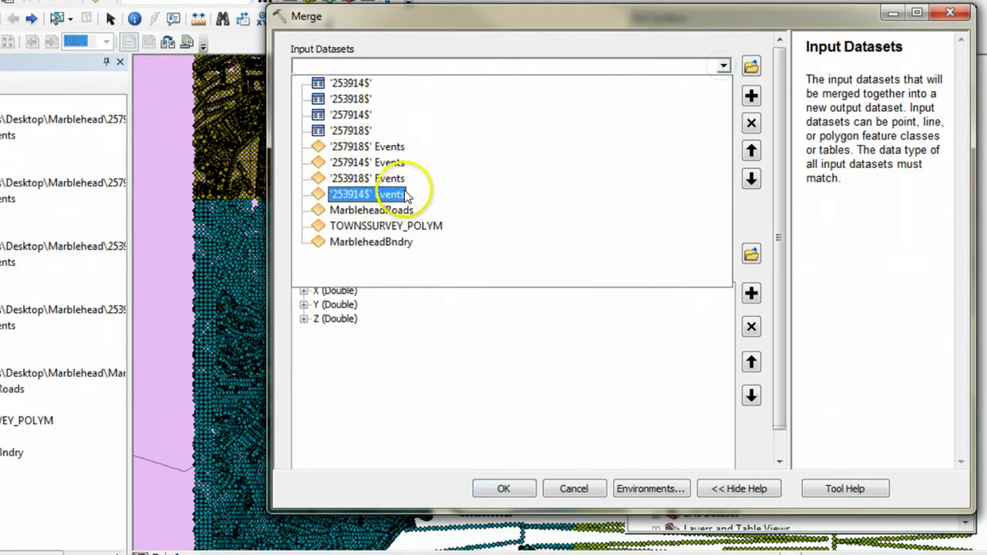
{"action": "left_click", "coordinate": [383, 179]}
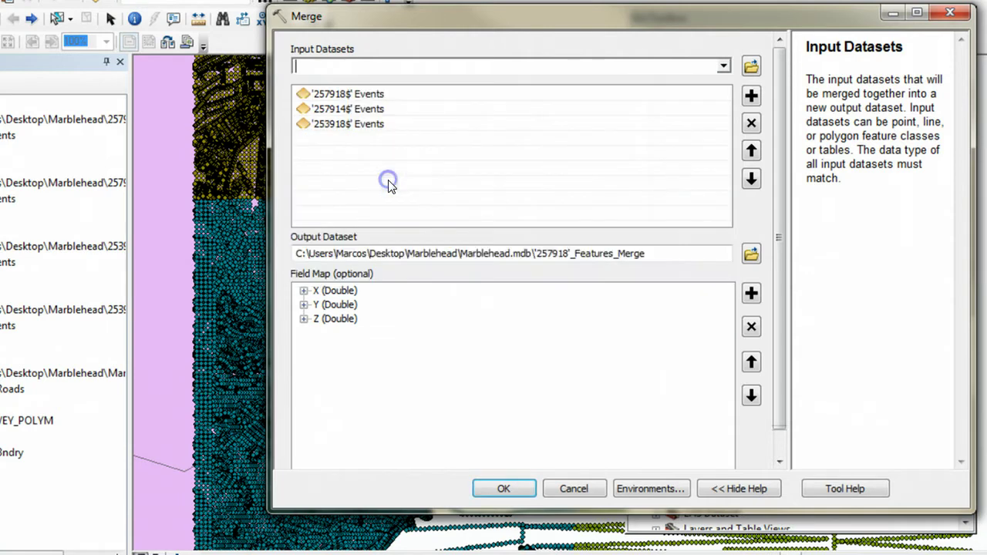
{"action": "left_click", "coordinate": [725, 65]}
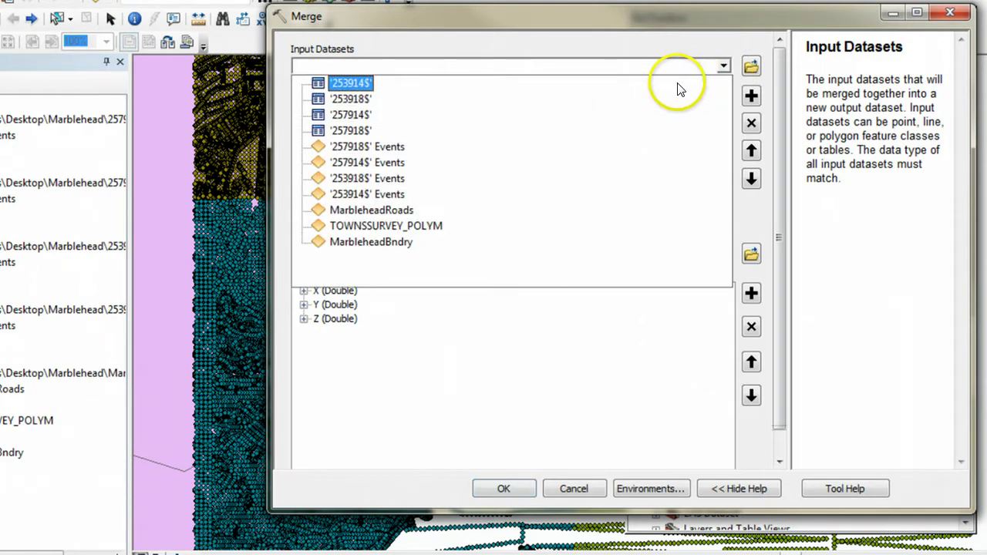
{"action": "left_click", "coordinate": [391, 198]}
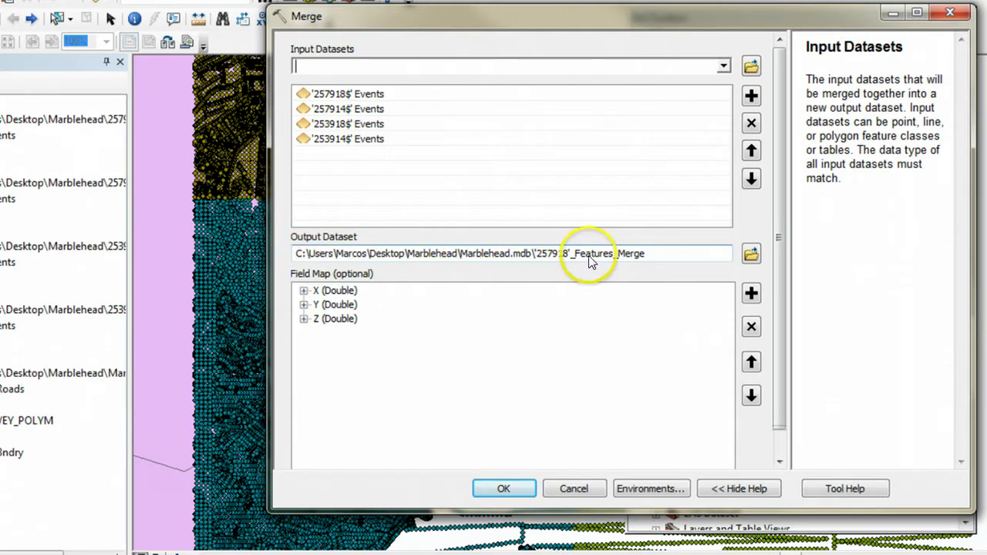
- Rename the output dataset to point_Merge in Marblehead.mdb and run the merge
{"action": "left_click", "coordinate": [546, 255]}
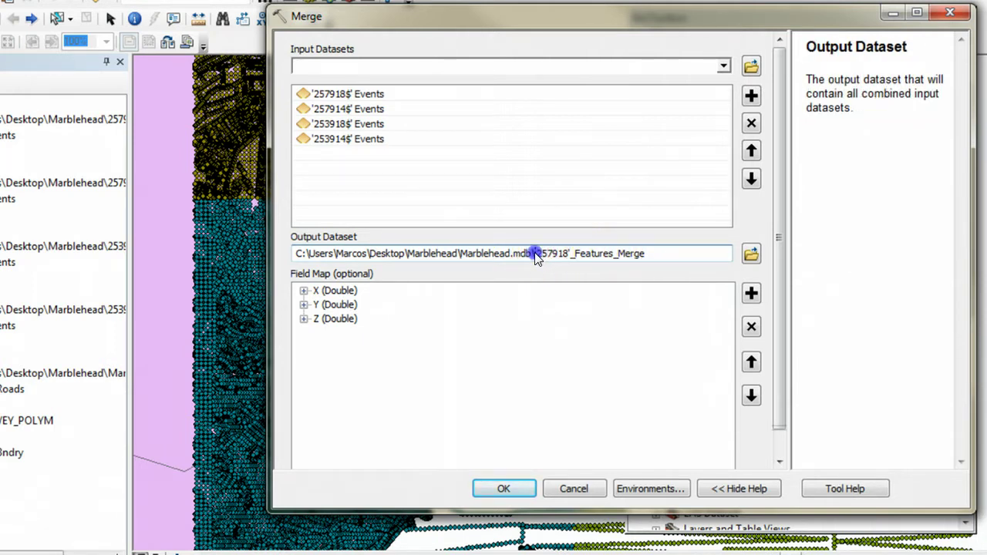
{"action": "left_click_drag", "start_coordinate": [537, 257], "coordinate": [622, 282]}
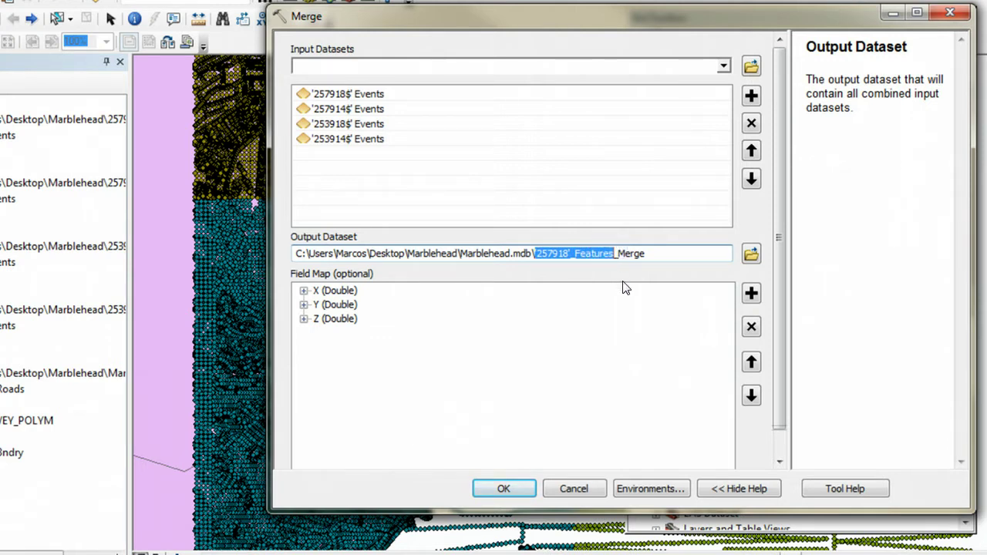
{"action": "type", "text": "point"}
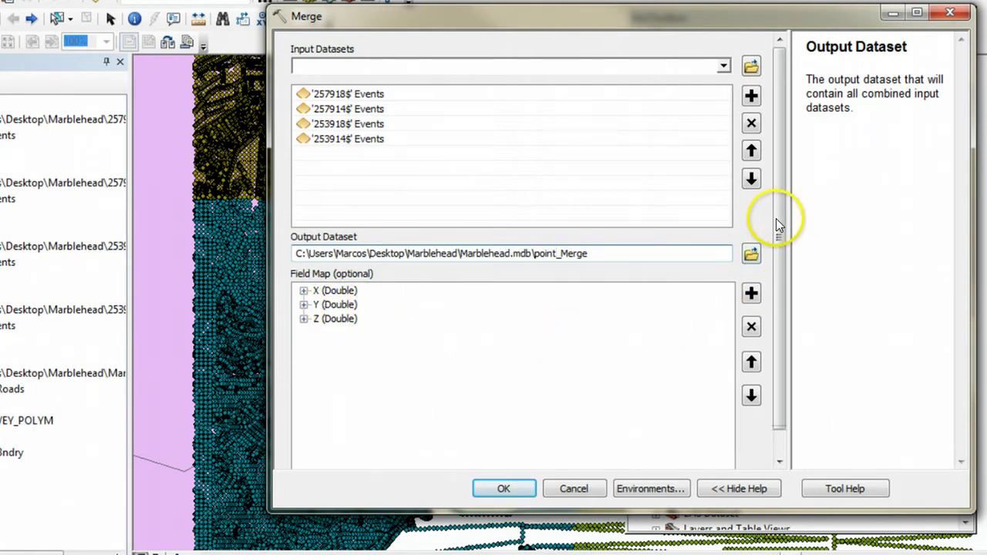
{"action": "left_click_drag", "start_coordinate": [778, 225], "coordinate": [779, 245]}
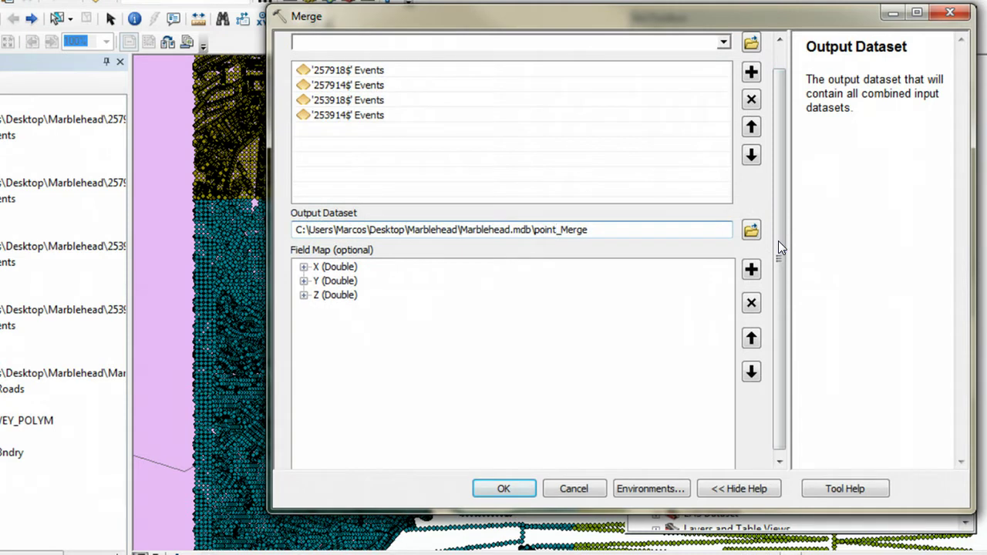
{"action": "left_click", "coordinate": [503, 489]}
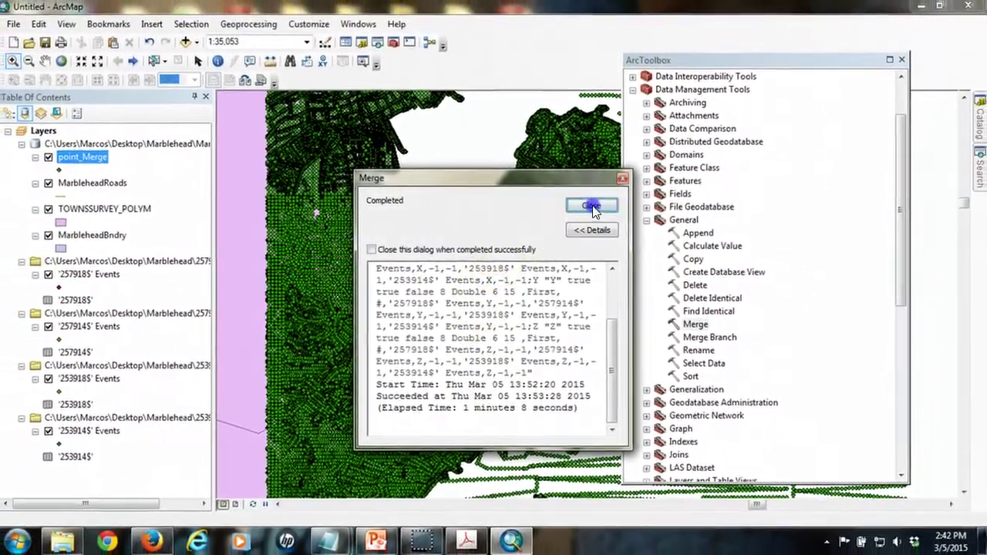
- Close the merge report and uncheck the original Events layers in the Table Of Contents
{"action": "left_click", "coordinate": [590, 201]}
{"action": "left_click_drag", "start_coordinate": [753, 64], "coordinate": [832, 61]}
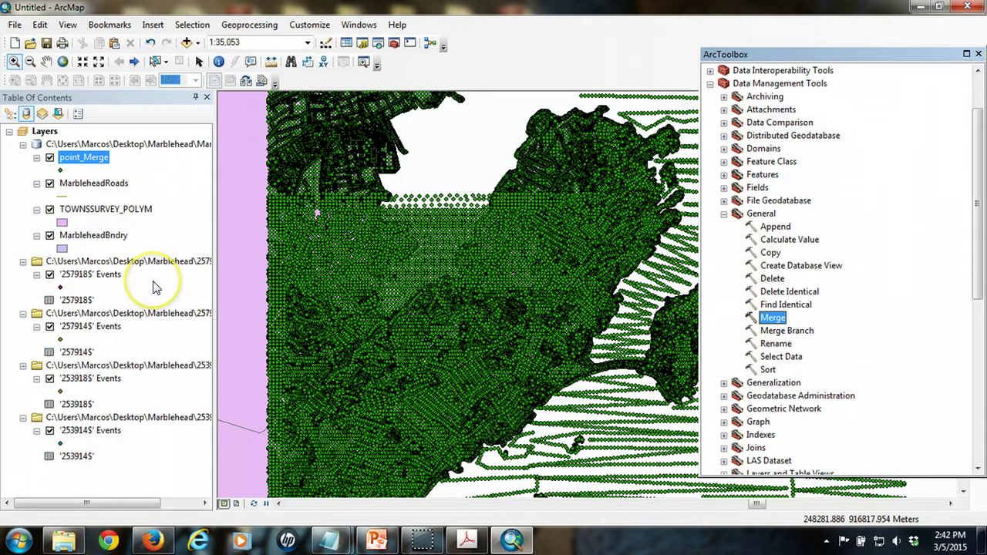
{"action": "left_click", "coordinate": [49, 274]}
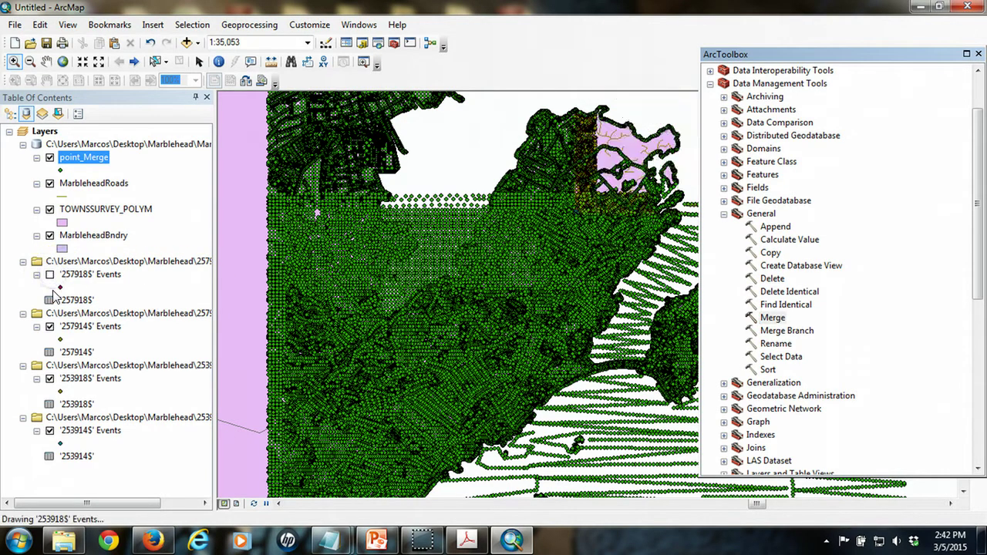
{"action": "left_click", "coordinate": [49, 326]}
{"action": "left_click", "coordinate": [49, 379]}
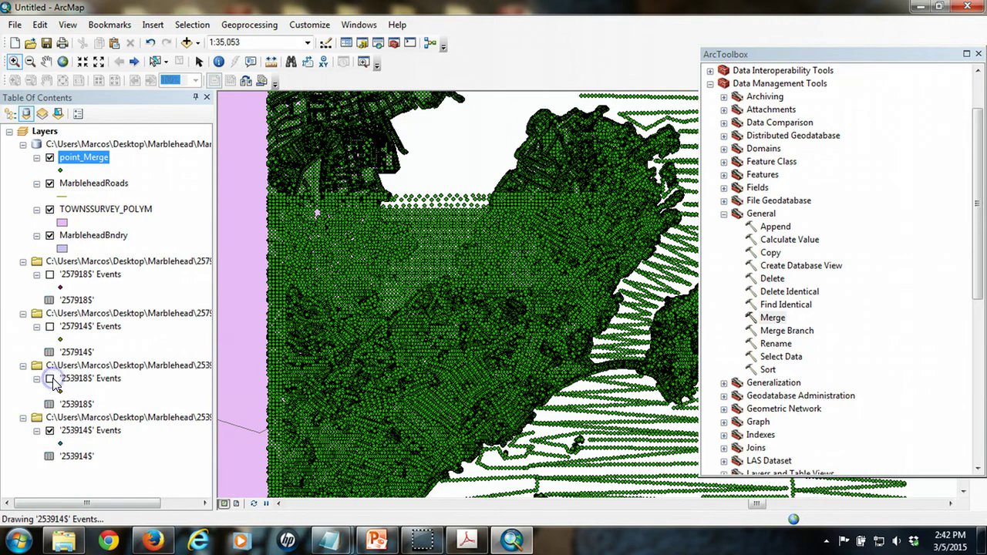
- Hide the last original Events point layer and collapse the General toolset
{"action": "left_click", "coordinate": [49, 430]}
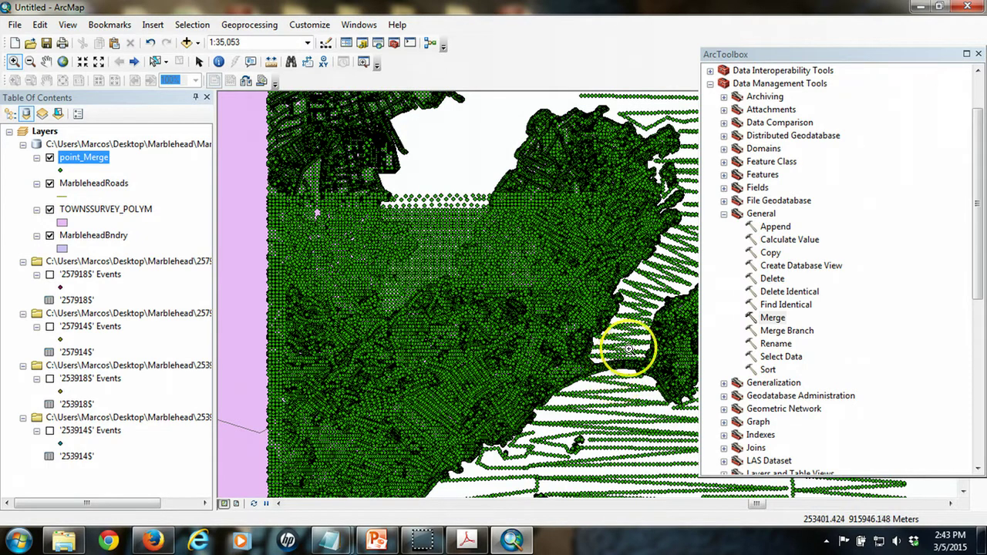
{"action": "left_click", "coordinate": [724, 214]}
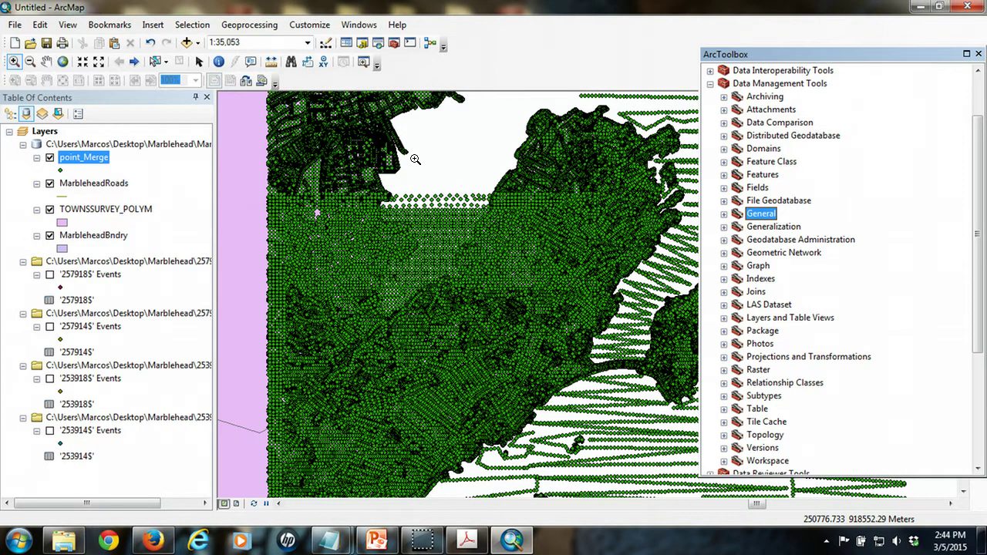
{"action": "left_click", "coordinate": [321, 26]}
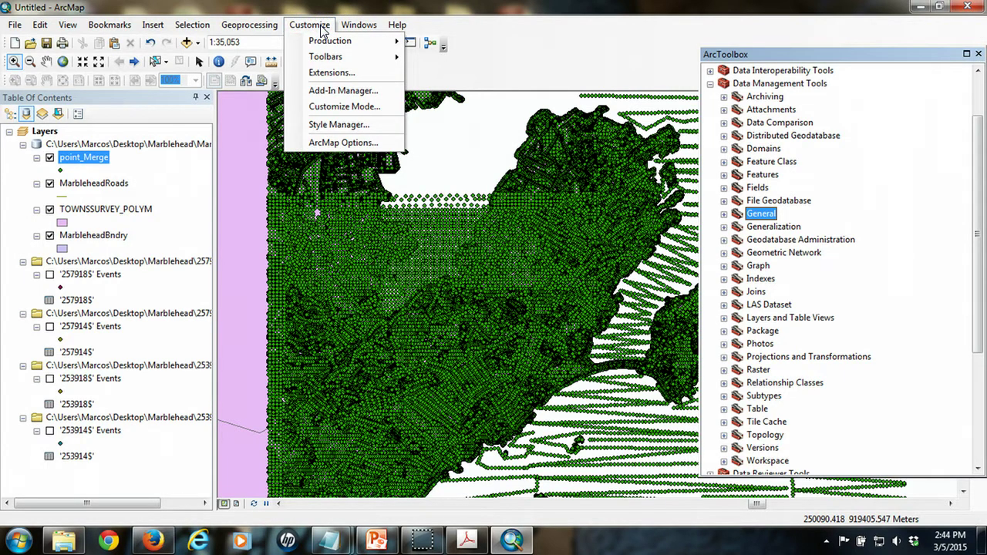
{"action": "left_click", "coordinate": [340, 73]}
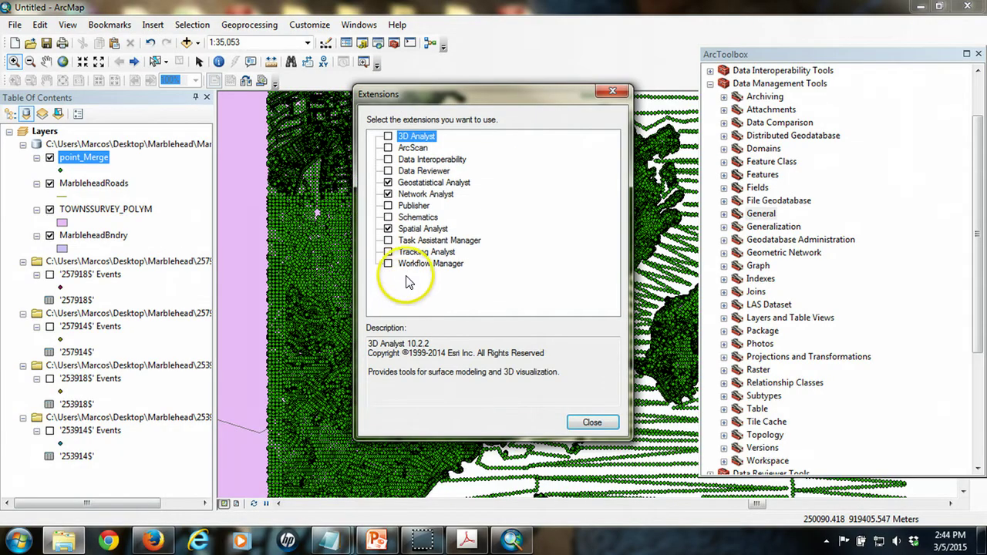
{"action": "left_click", "coordinate": [421, 230]}
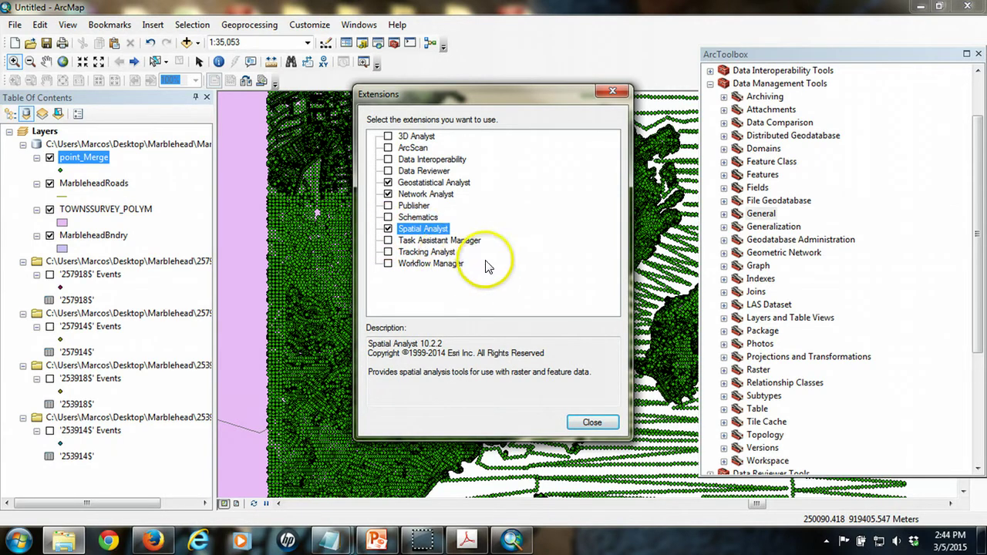
{"action": "left_click", "coordinate": [592, 426]}
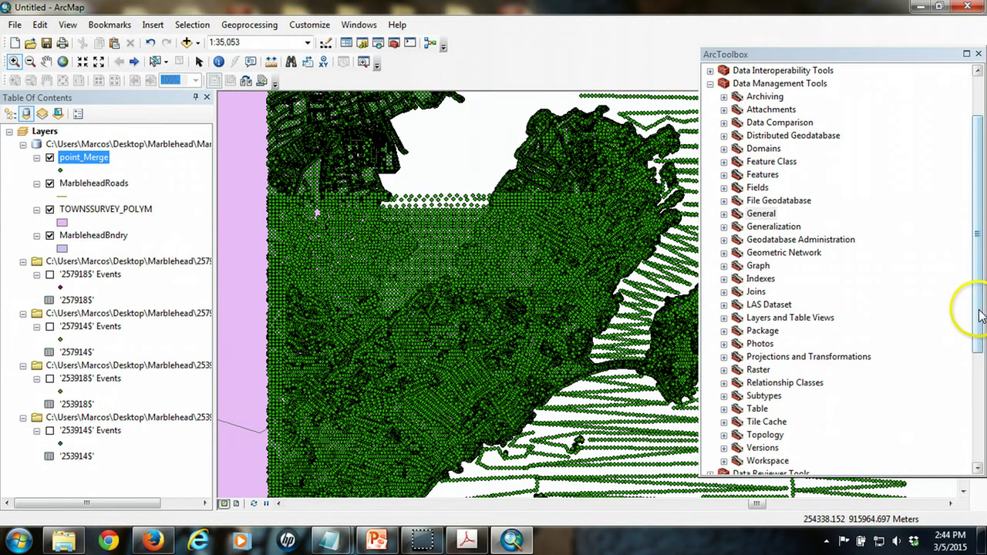
- Collapse Data Management Tools and launch IDW from Spatial Analyst Tools > Interpolation
{"action": "left_click_drag", "start_coordinate": [982, 308], "coordinate": [934, 340]}
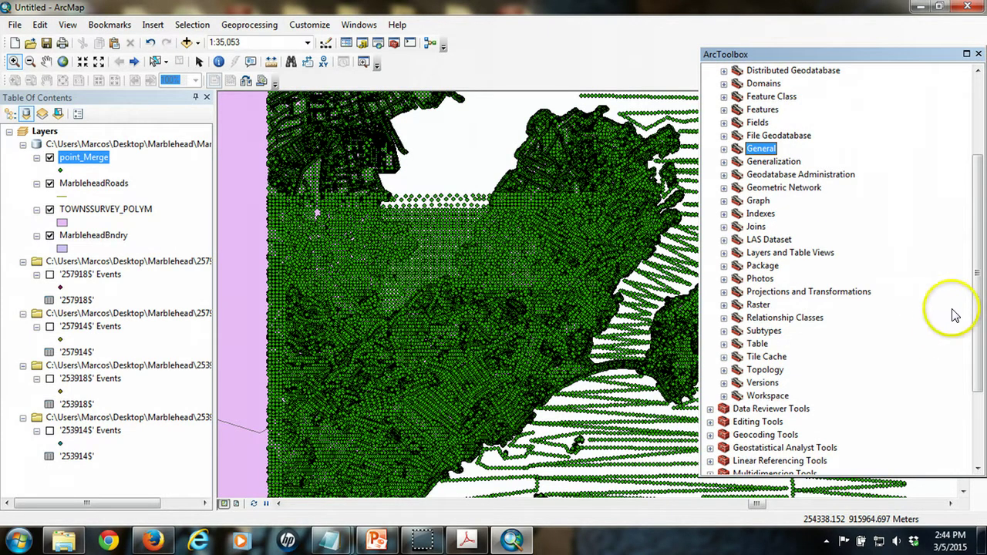
{"action": "left_click_drag", "start_coordinate": [978, 280], "coordinate": [978, 196]}
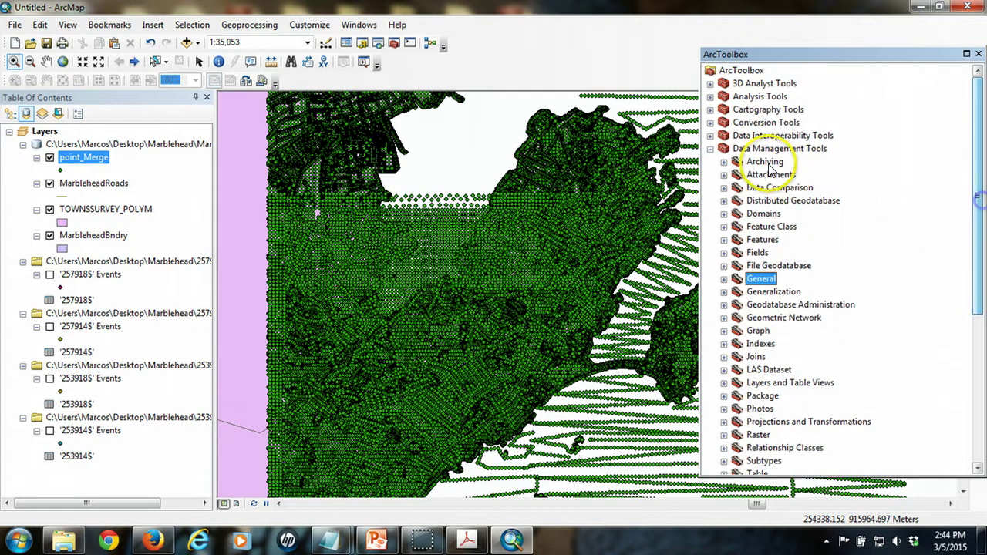
{"action": "left_click", "coordinate": [710, 148]}
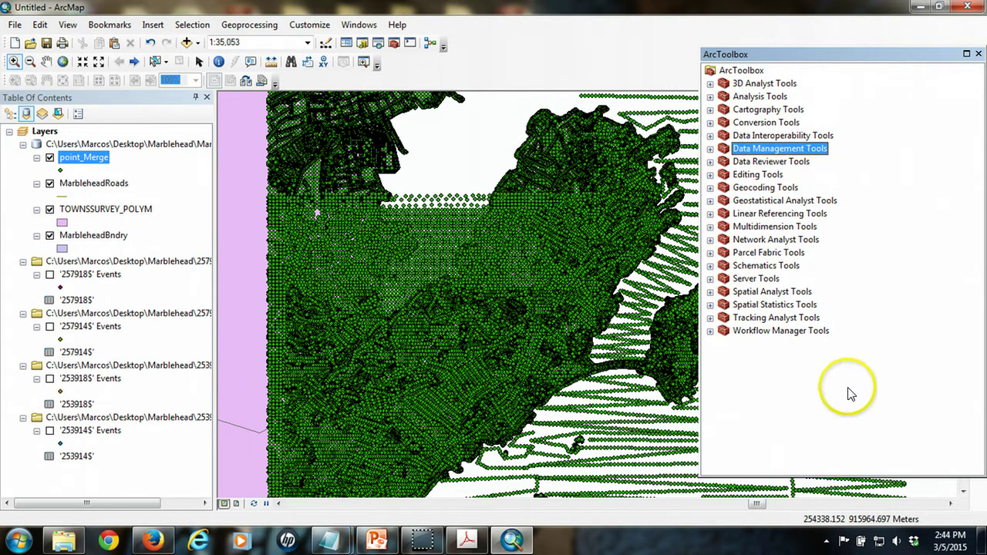
{"action": "left_click", "coordinate": [711, 292]}
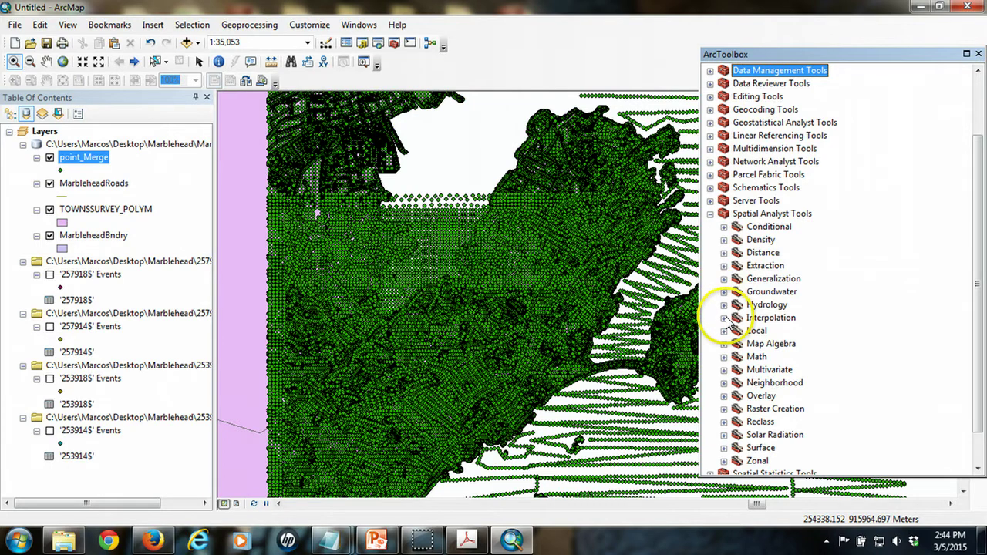
{"action": "left_click", "coordinate": [723, 318]}
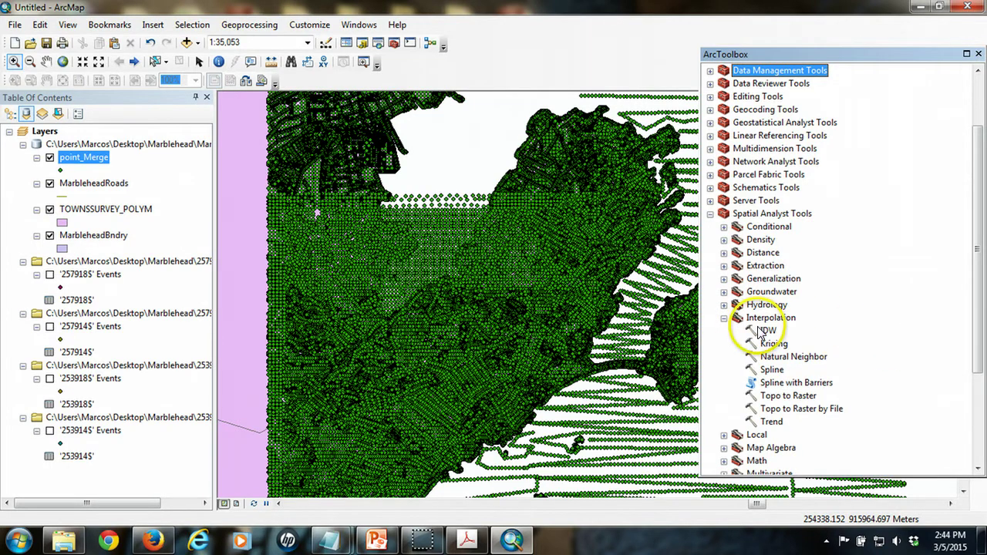
{"action": "left_click", "coordinate": [767, 330]}
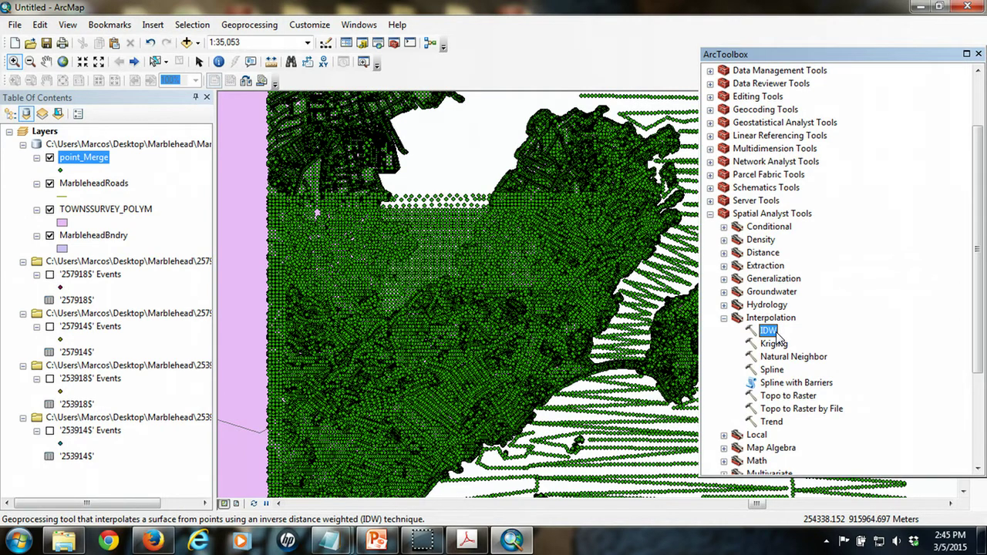
{"action": "left_click", "coordinate": [770, 331]}
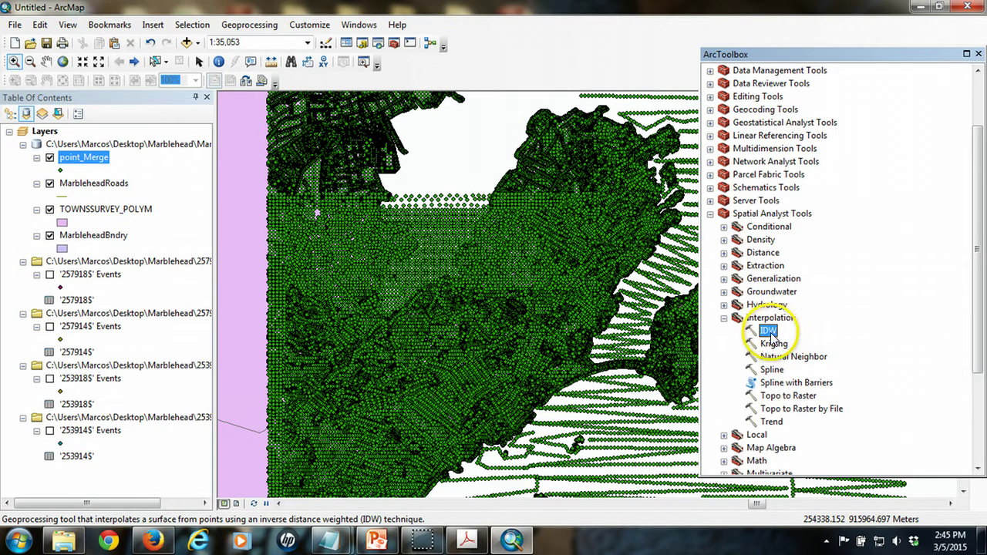
{"action": "double_click", "coordinate": [769, 331]}
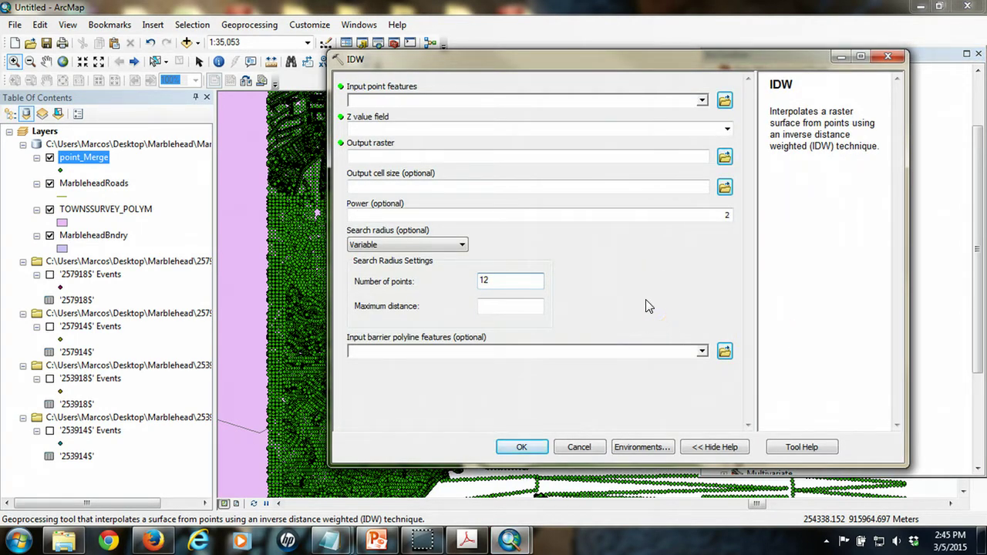
- Set point_Merge as the input point features and Z as the value field
{"action": "left_click", "coordinate": [702, 101]}
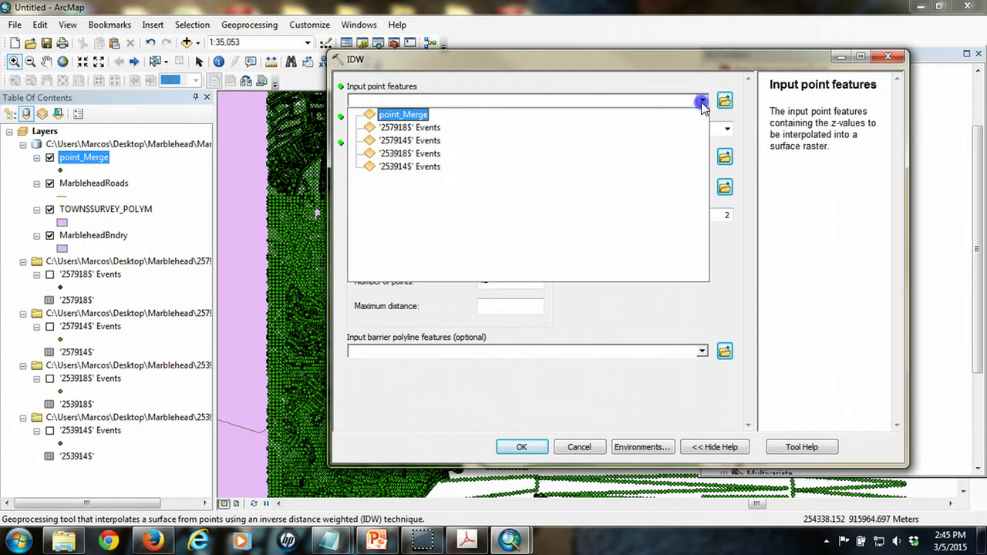
{"action": "left_click", "coordinate": [405, 114]}
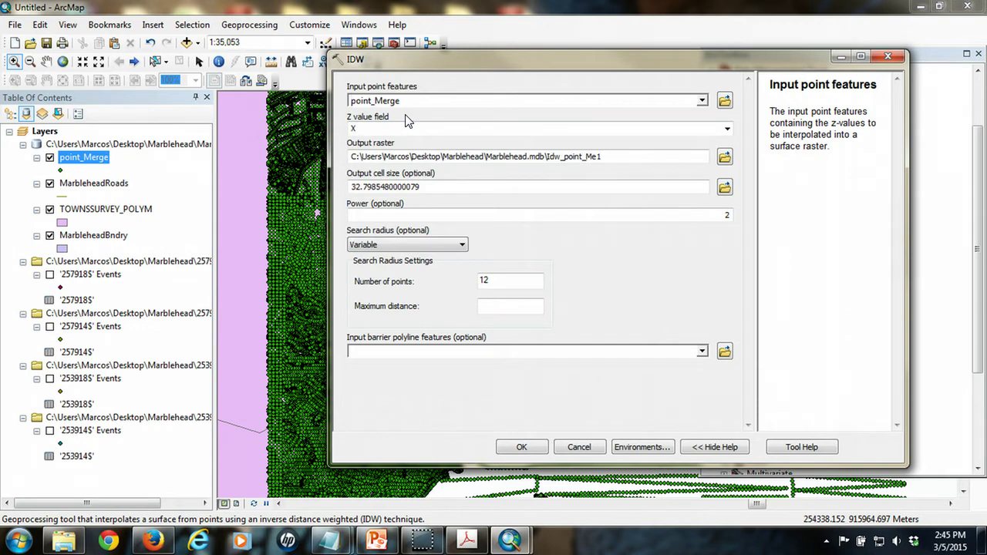
{"action": "left_click", "coordinate": [727, 129]}
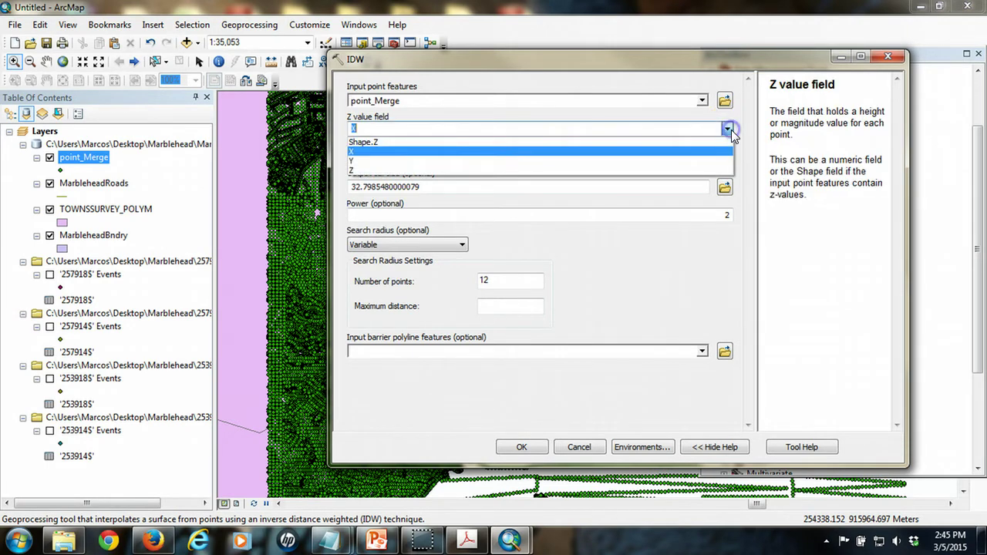
{"action": "left_click", "coordinate": [361, 170]}
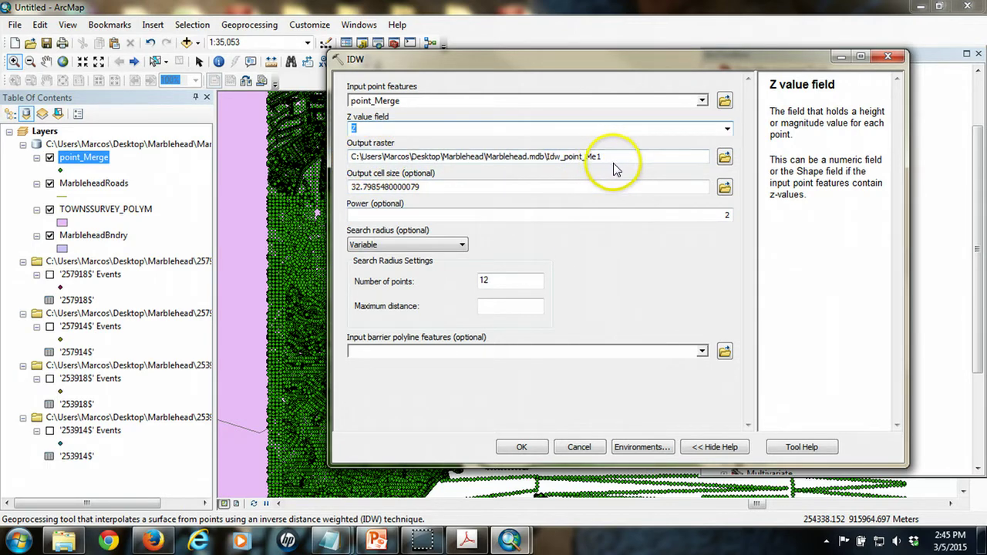
- Rename the output raster to Idw_Marblehd in Marblehead.mdb
{"action": "left_click", "coordinate": [550, 163]}
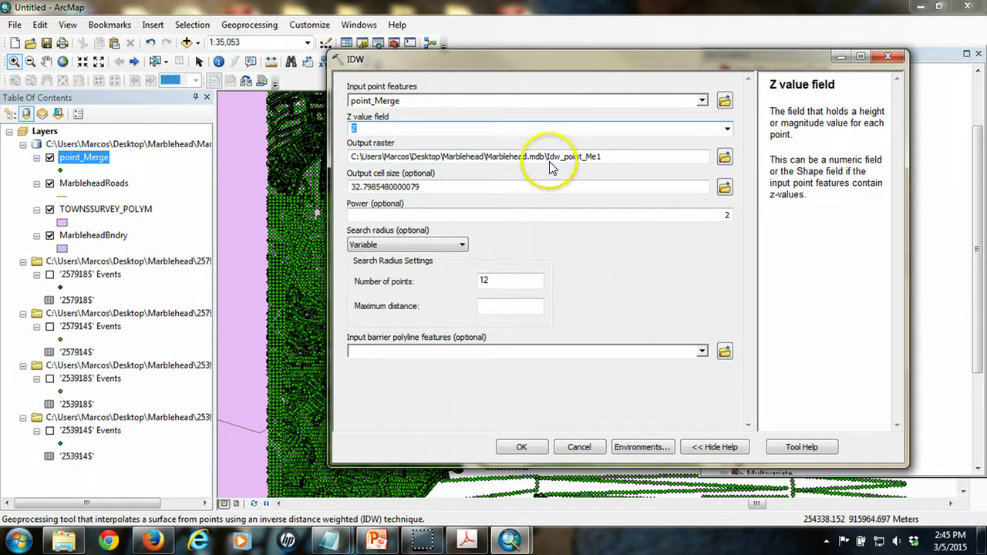
{"action": "left_click", "coordinate": [589, 171]}
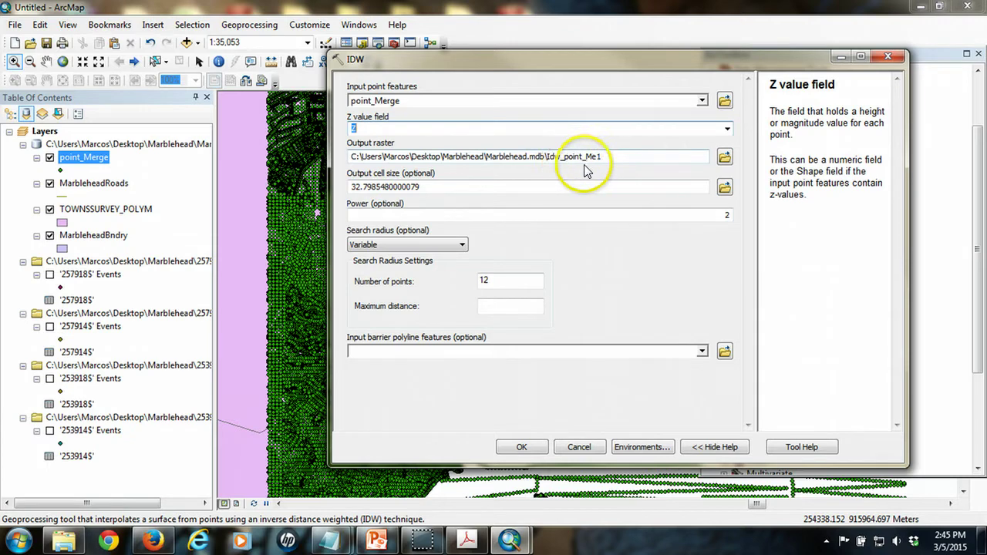
{"action": "left_click", "coordinate": [553, 158]}
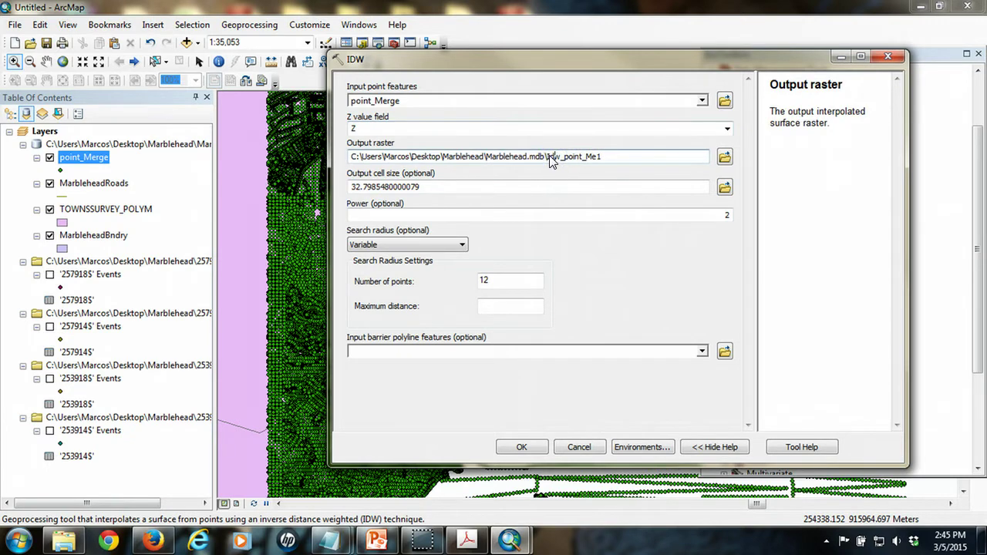
{"action": "left_click", "coordinate": [566, 159]}
{"action": "left_click_drag", "start_coordinate": [568, 162], "coordinate": [624, 176]}
{"action": "type", "text": "Marblehd"}
{"action": "left_click", "coordinate": [560, 160]}
{"action": "left_click", "coordinate": [578, 163]}
{"action": "left_click", "coordinate": [561, 160]}
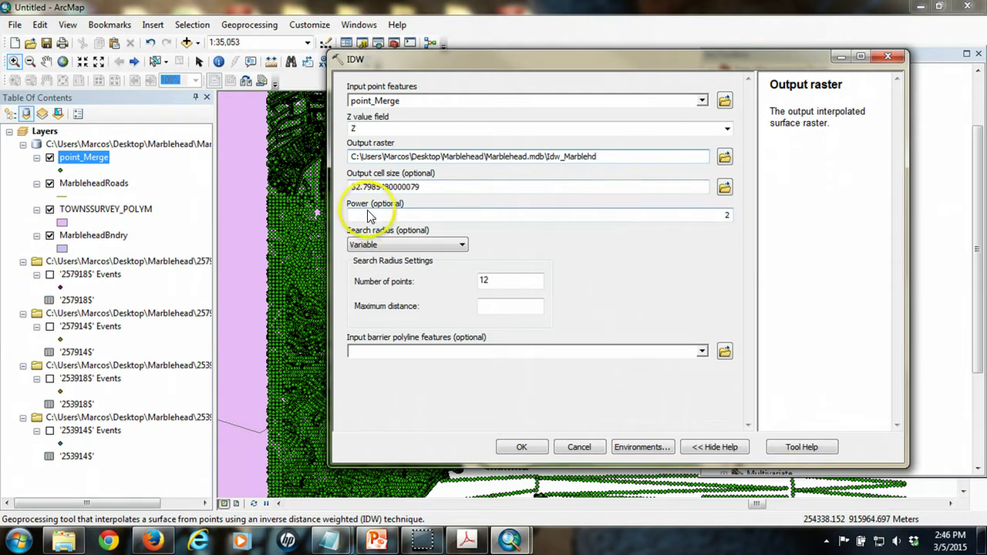
- Replace the default IDW output cell size with 5, leaving power at 2
{"action": "left_click", "coordinate": [372, 187]}
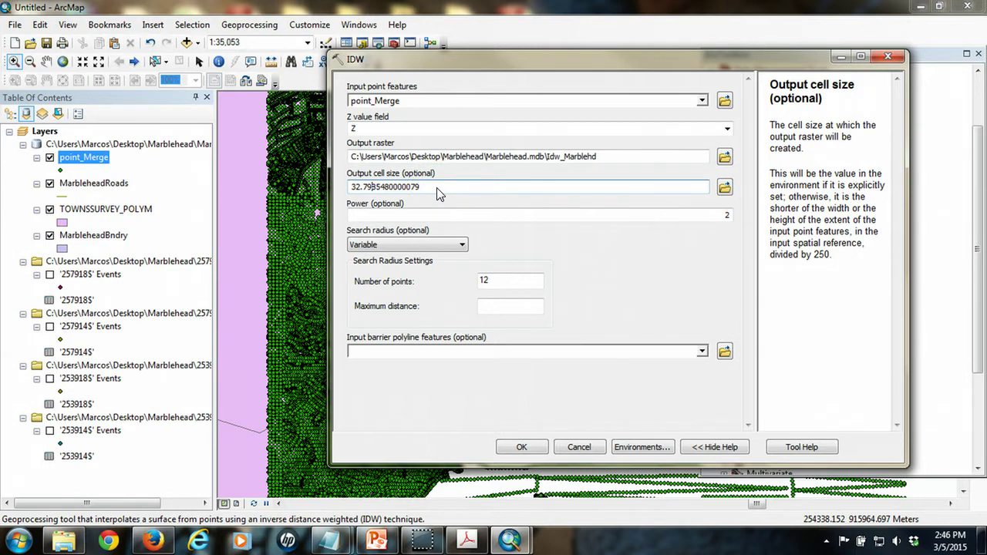
{"action": "left_click_drag", "start_coordinate": [428, 188], "coordinate": [345, 184]}
{"action": "type", "text": "5"}
{"action": "left_click", "coordinate": [478, 214]}
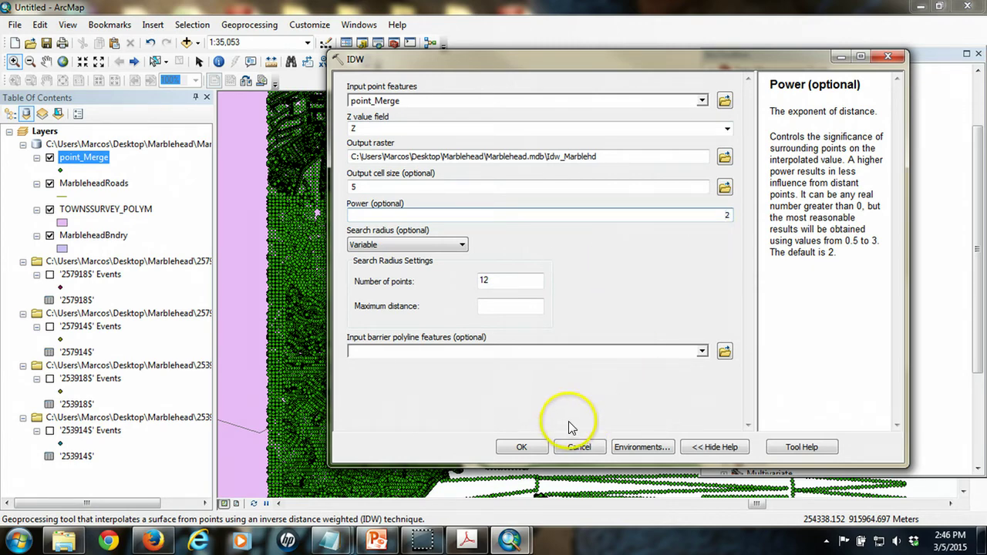
- Run IDW on point_Merge's Z values to produce the Idw_Marblehd raster
{"action": "left_click", "coordinate": [540, 442]}
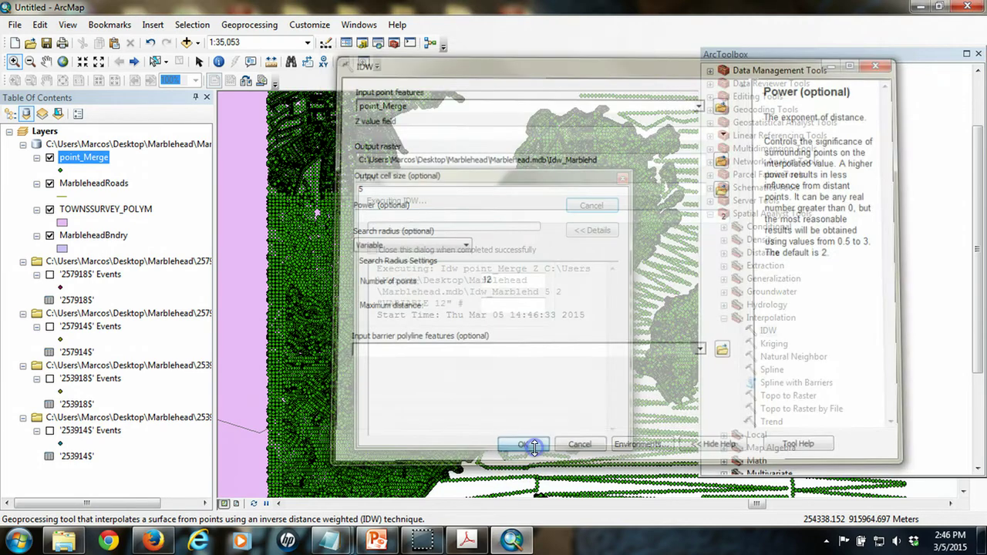